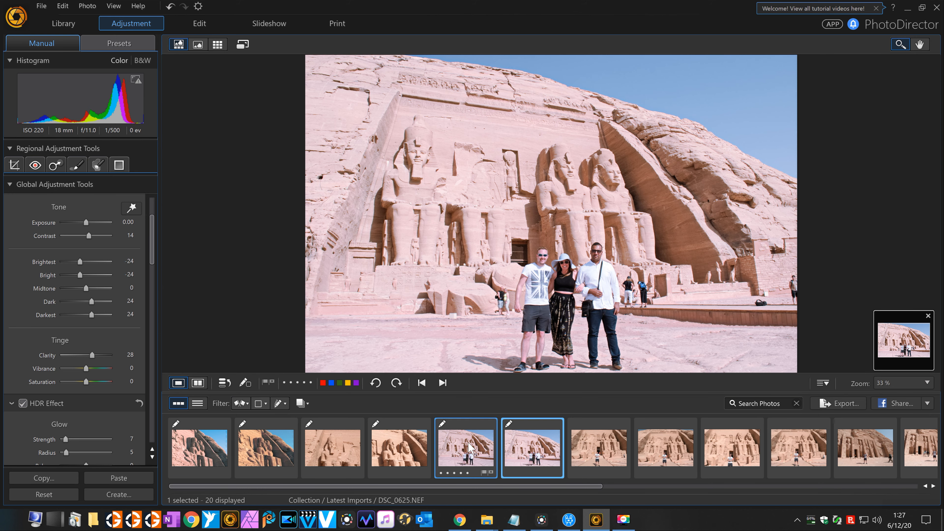
Compare the histograms and adjustment settings of photos DSC_0624, DSC_0622, DSC_0615, DSC_0621 and DSC_0625
click(471, 448)
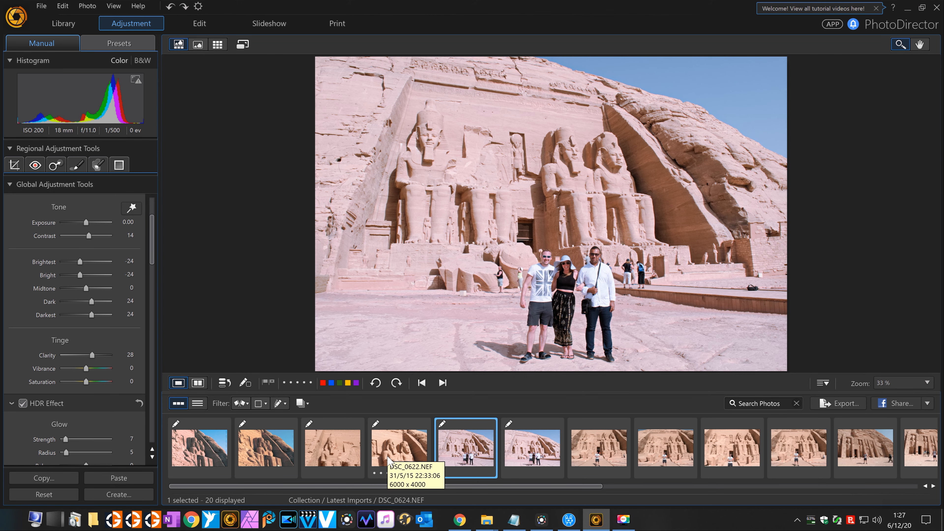
click(398, 456)
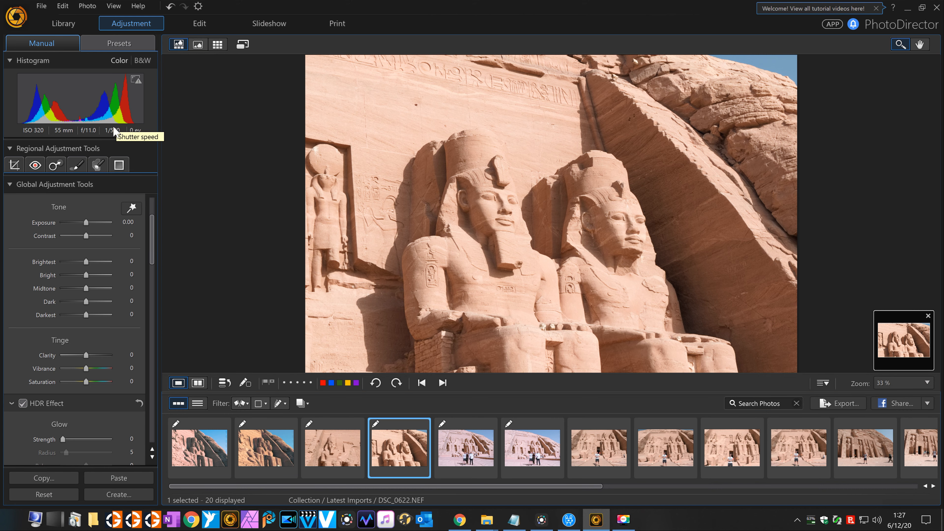
click(207, 447)
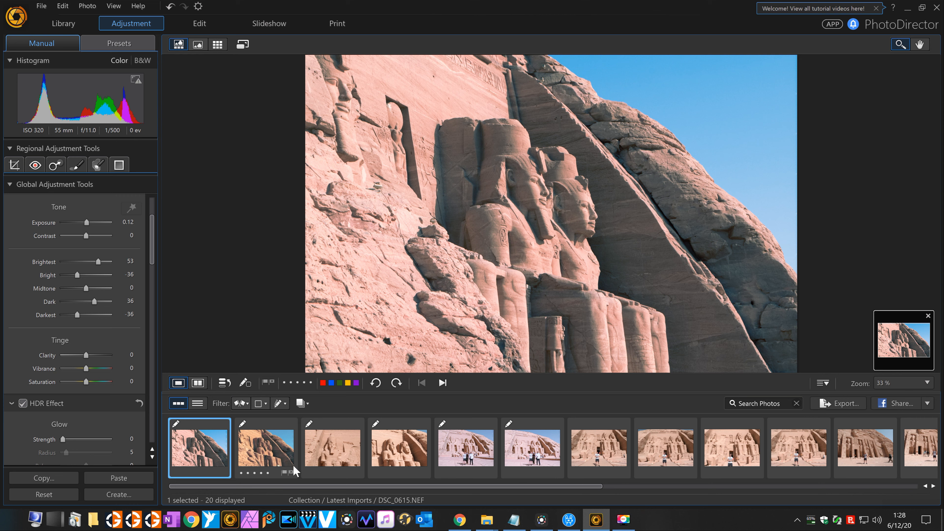
click(342, 456)
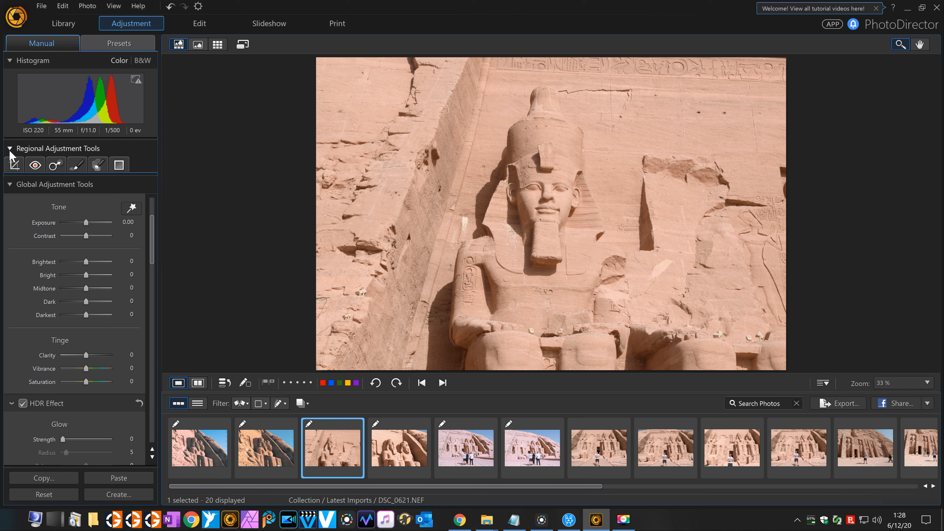
drag(151, 249, 152, 301)
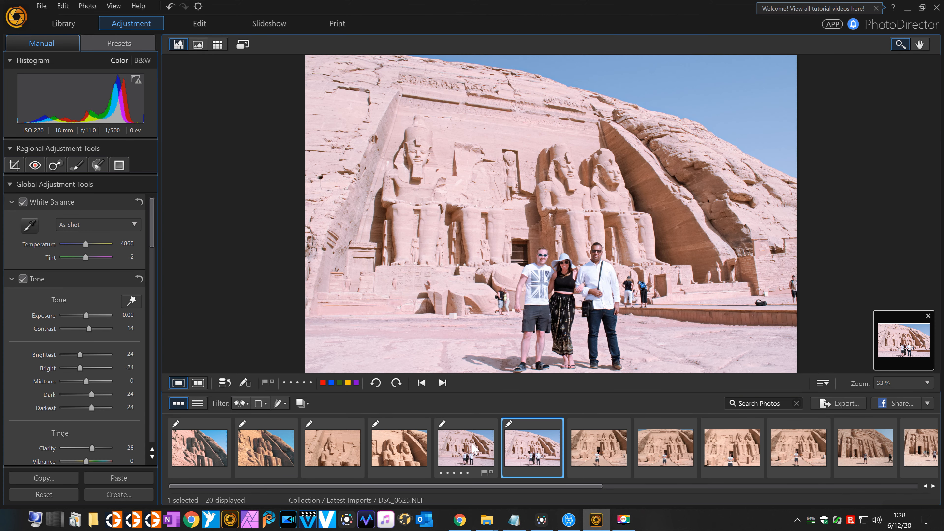
click(465, 453)
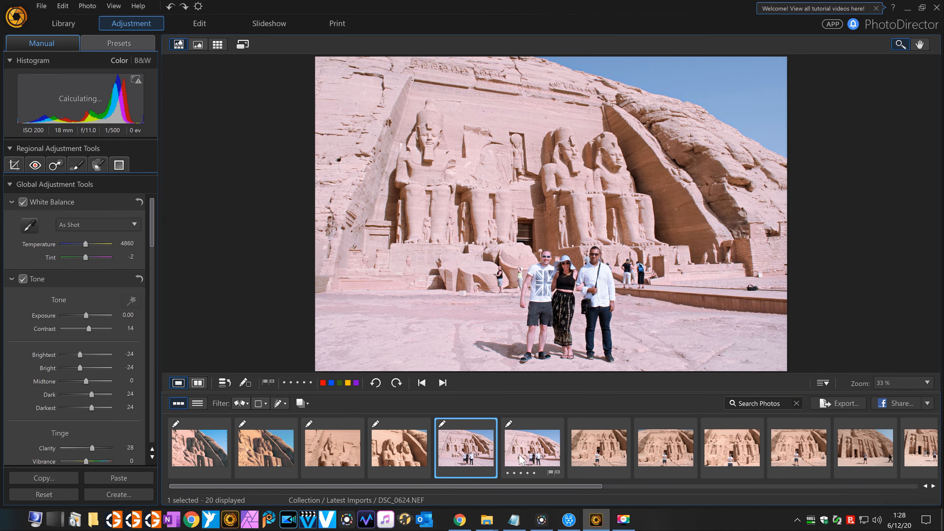
click(529, 456)
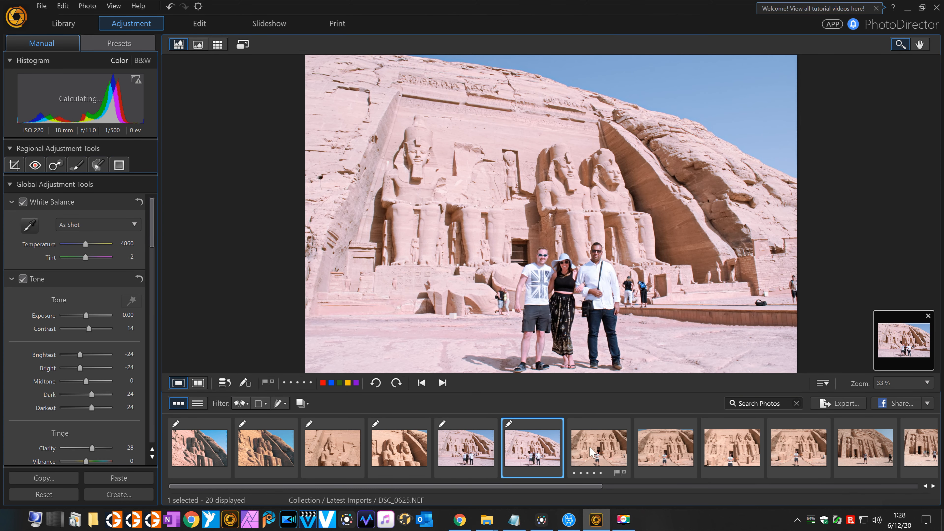
Brighten the midtones of photo DSC_0637 by shifting its Level midtone marker toward the shadows
click(593, 453)
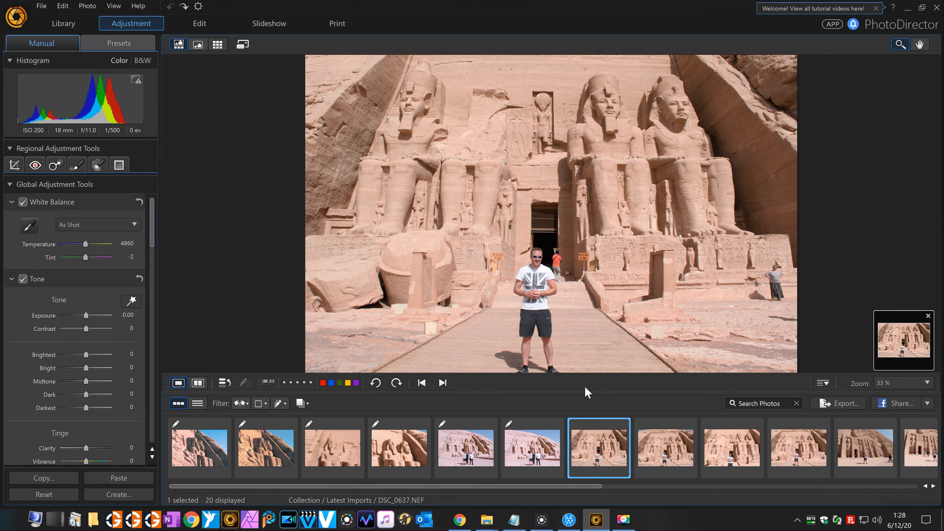
scroll(81, 327, down, 10)
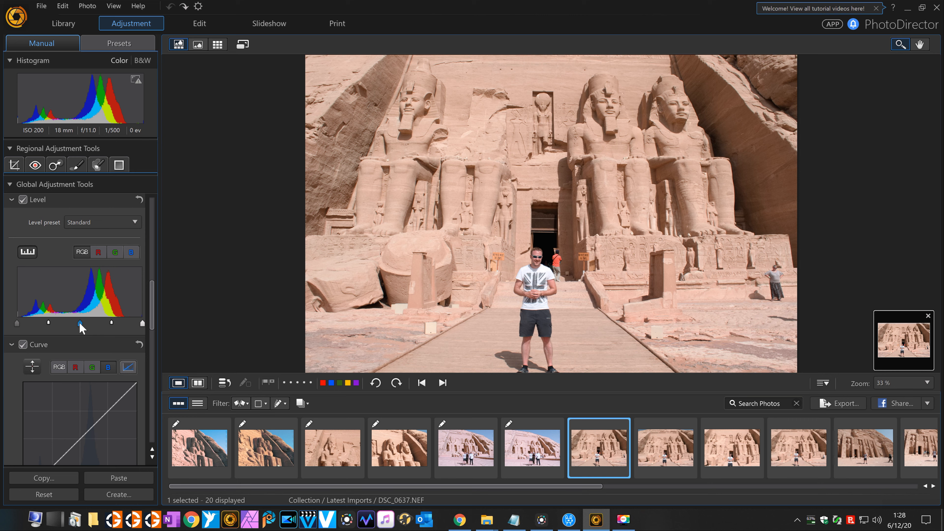
drag(82, 328, 85, 329)
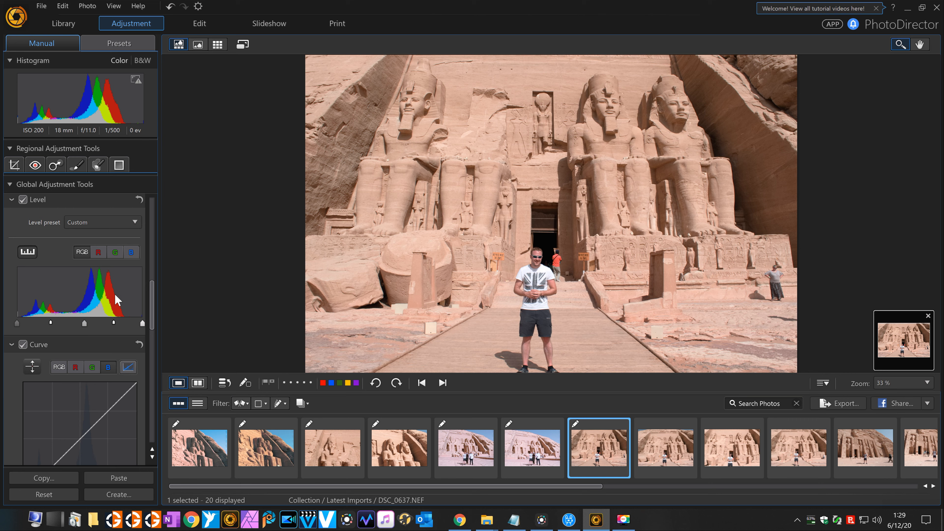
key(ctrl+z)
drag(82, 329, 73, 326)
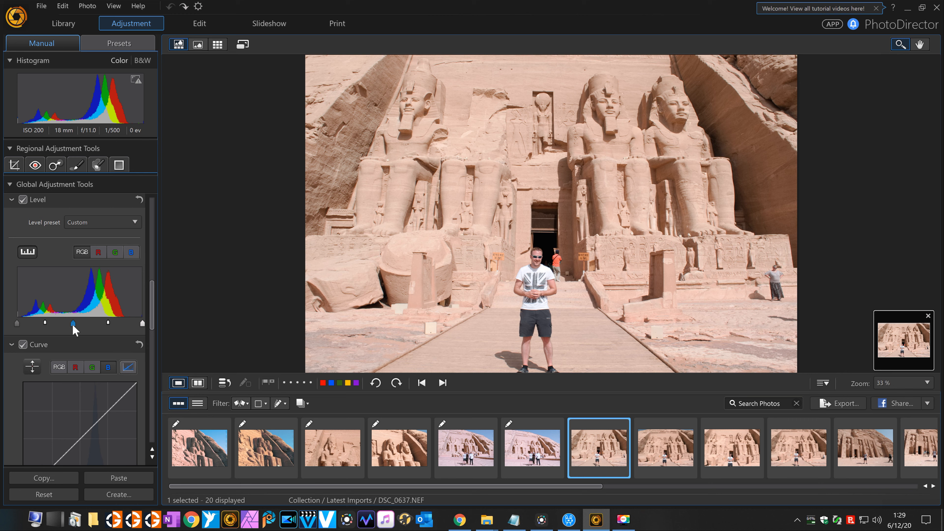
drag(74, 326, 73, 326)
Examine the dark temple doorway and the figure in the orange shirt in DSC_0637 at up to 800% zoom
click(562, 260)
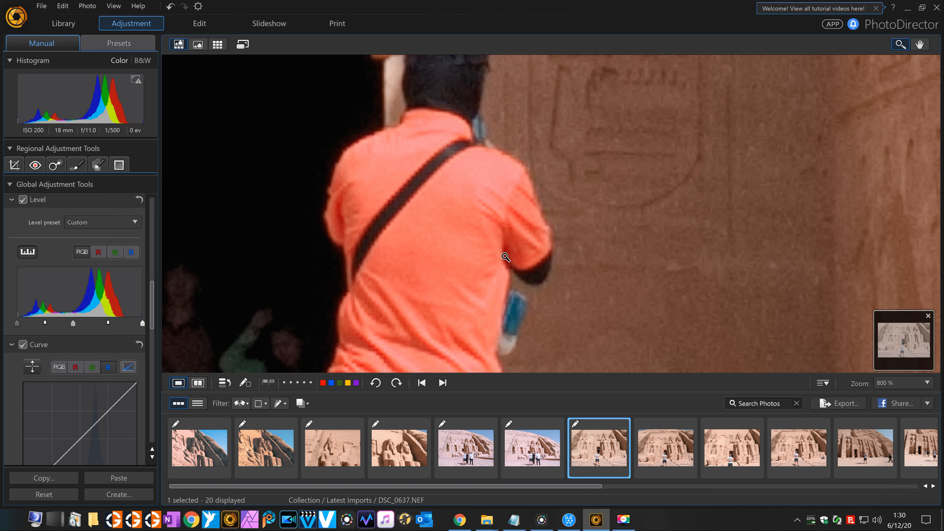
scroll(496, 253, down, 1)
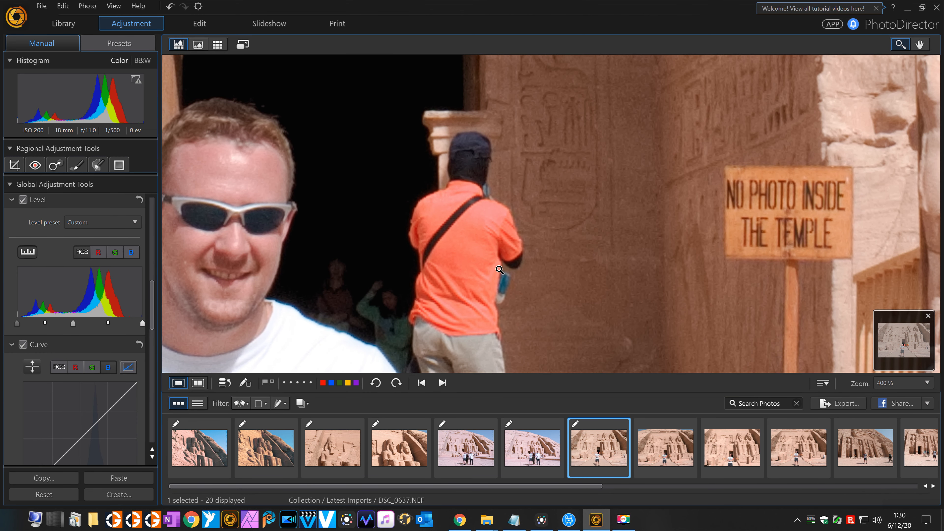
scroll(502, 289, down, 1)
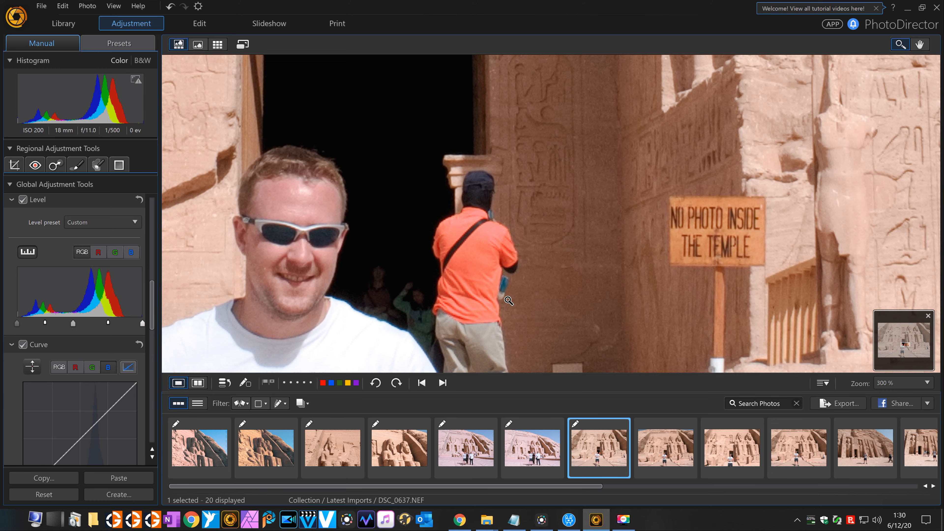
scroll(508, 301, down, 1)
scroll(524, 276, up, 3)
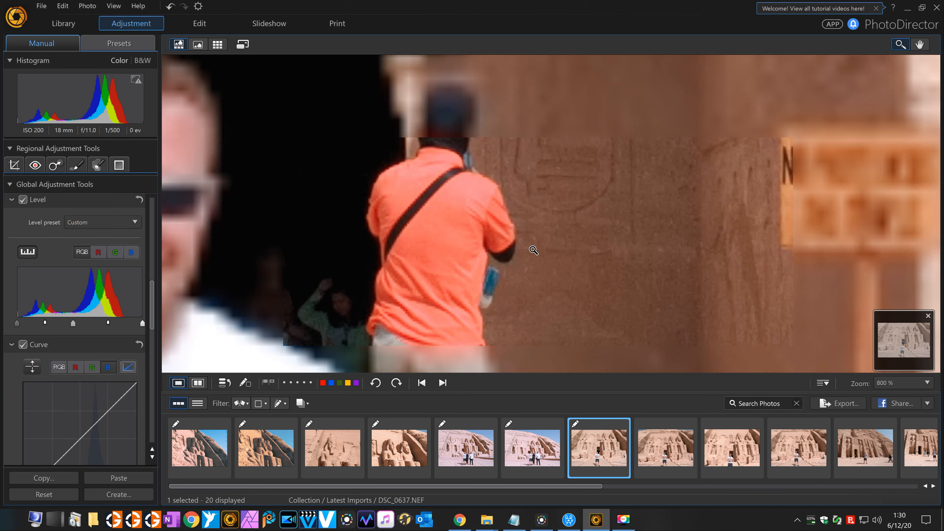
scroll(525, 275, down, 4)
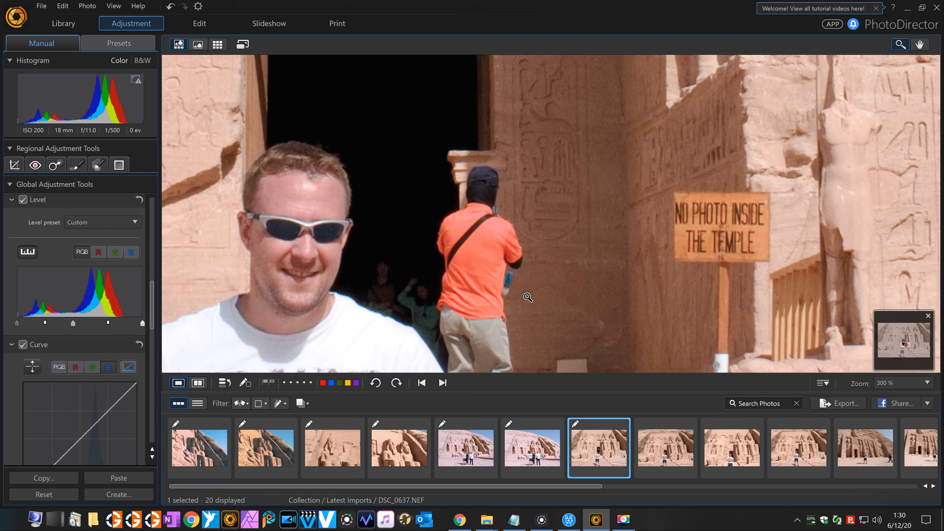
scroll(539, 334, down, 2)
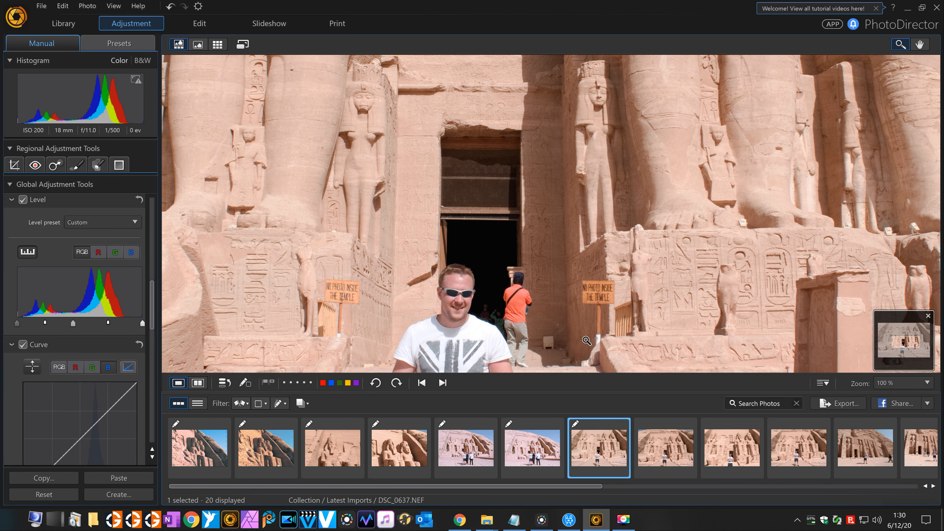
scroll(566, 353, down, 2)
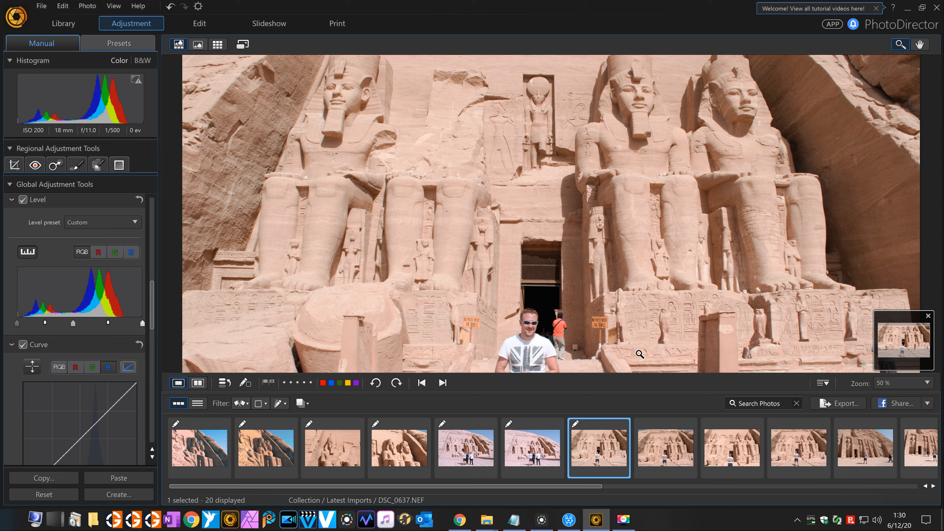
scroll(640, 354, down, 1)
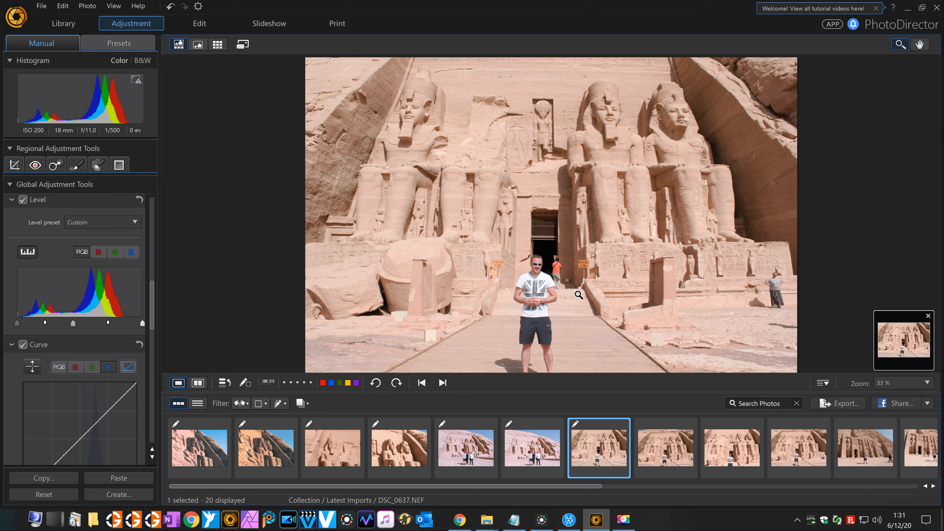
click(591, 305)
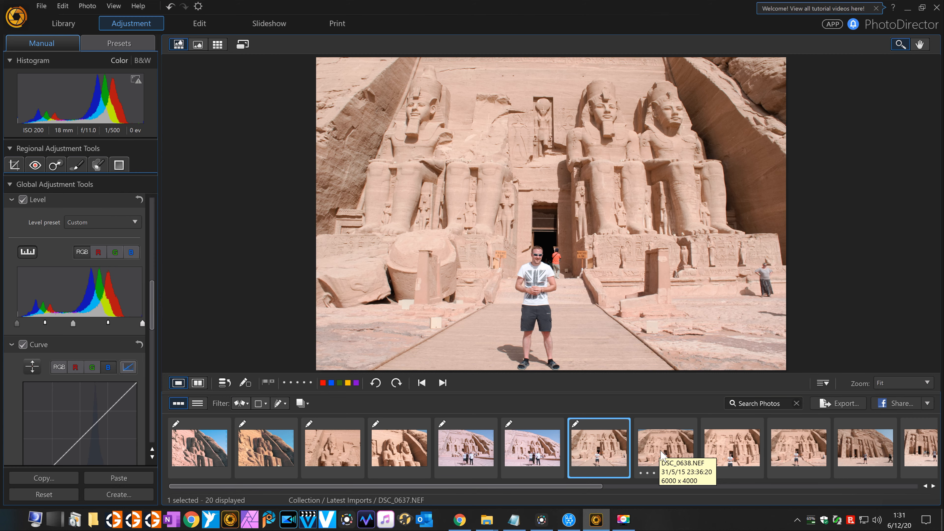
click(557, 252)
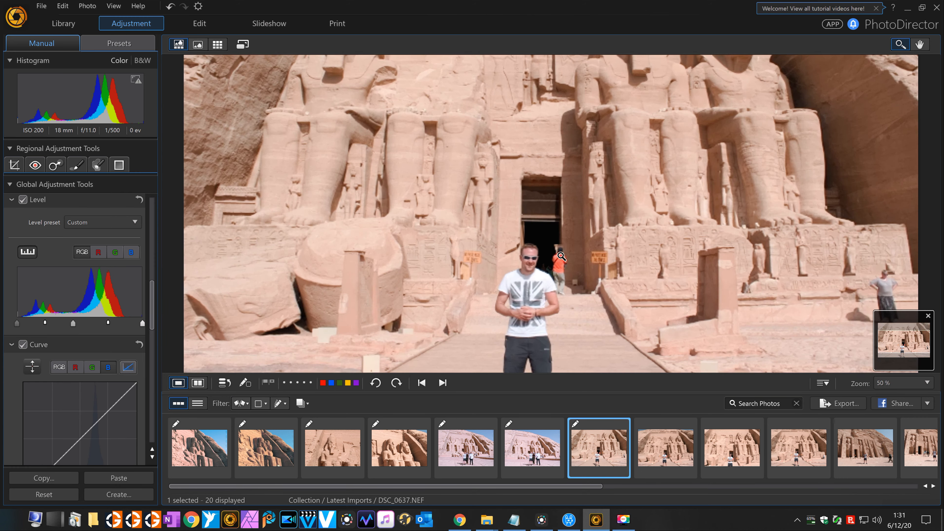
click(561, 252)
click(543, 264)
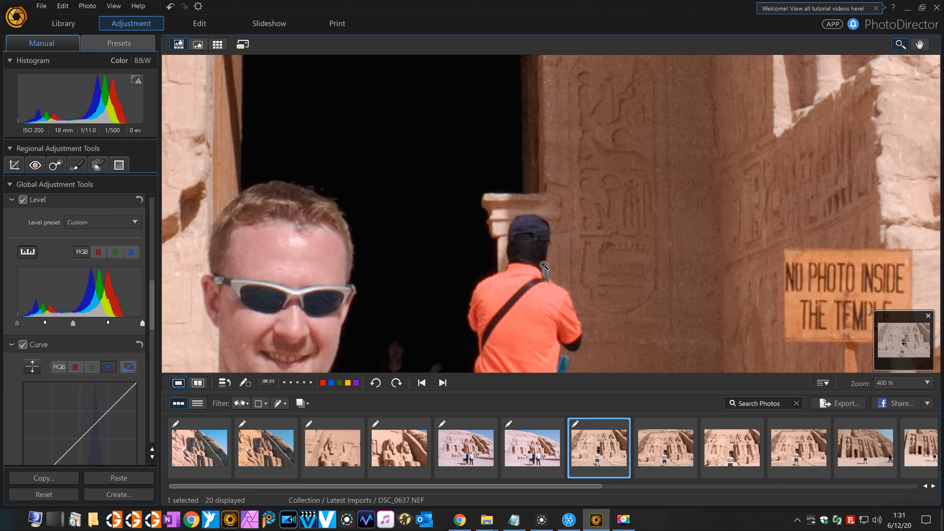
scroll(552, 265, down, 4)
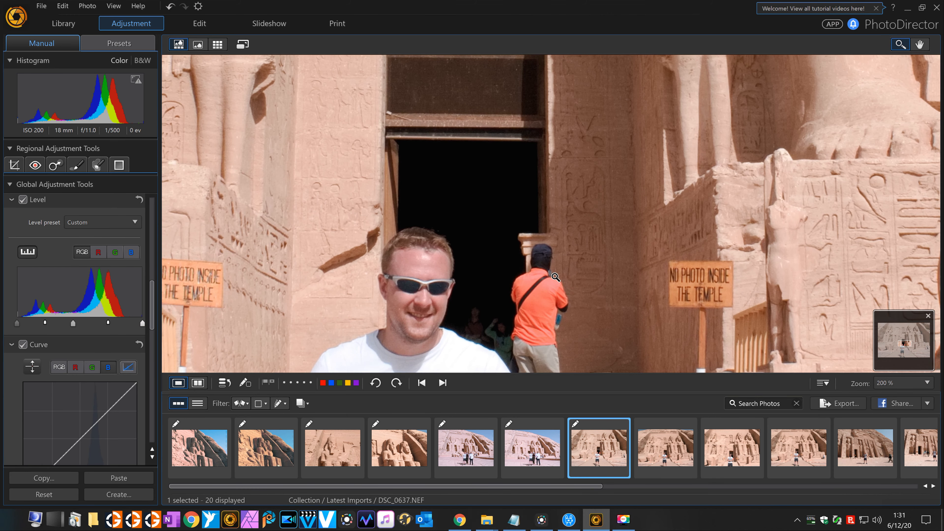
scroll(556, 277, down, 1)
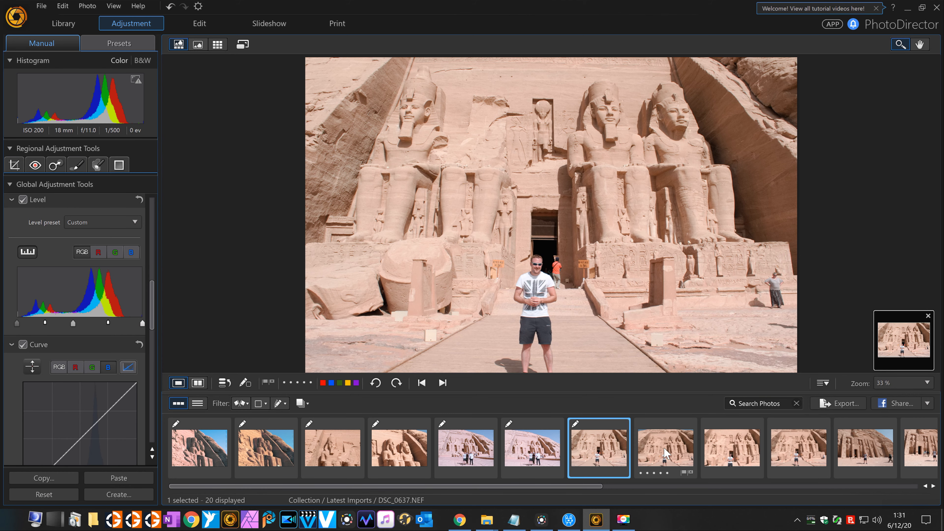
Open photo DSC_0694 and review its histogram along with the White Balance, Tone, HDR Effect and Level settings
click(619, 450)
click(666, 454)
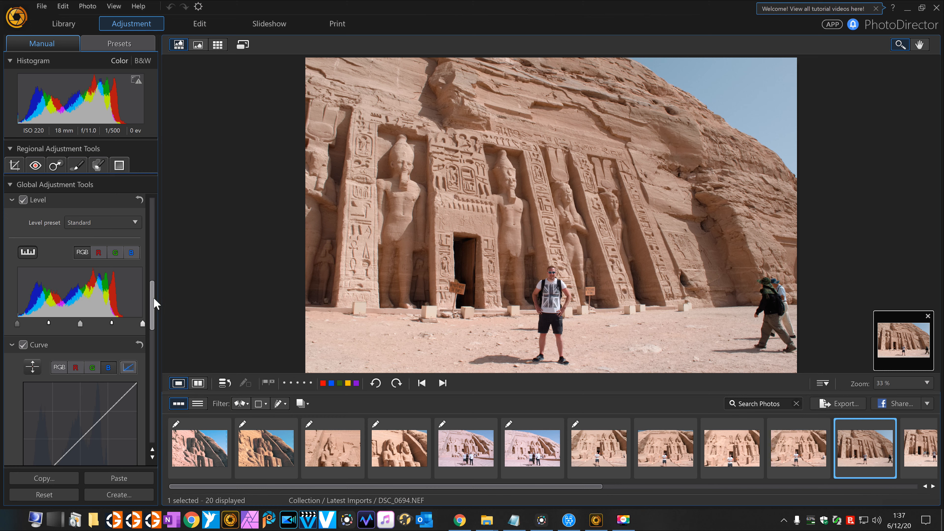
drag(152, 319, 156, 225)
scroll(157, 236, down, 3)
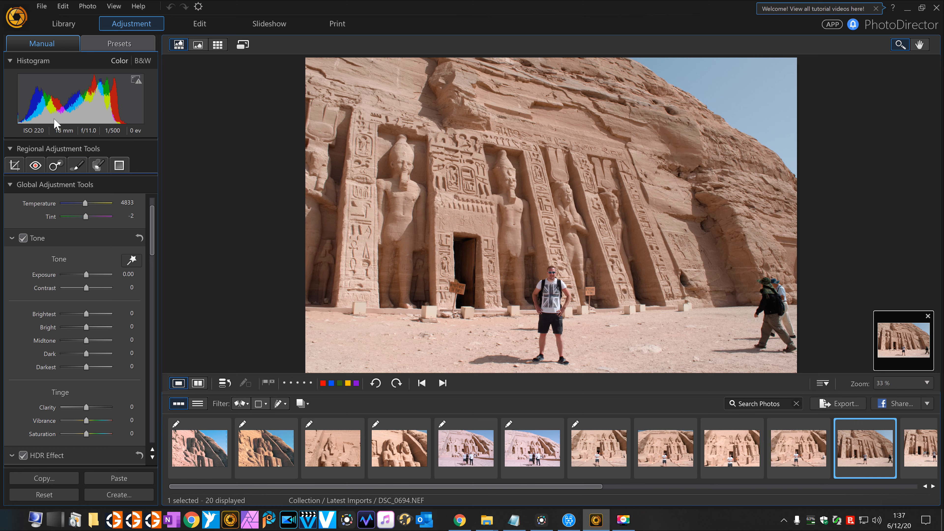
scroll(125, 188, up, 3)
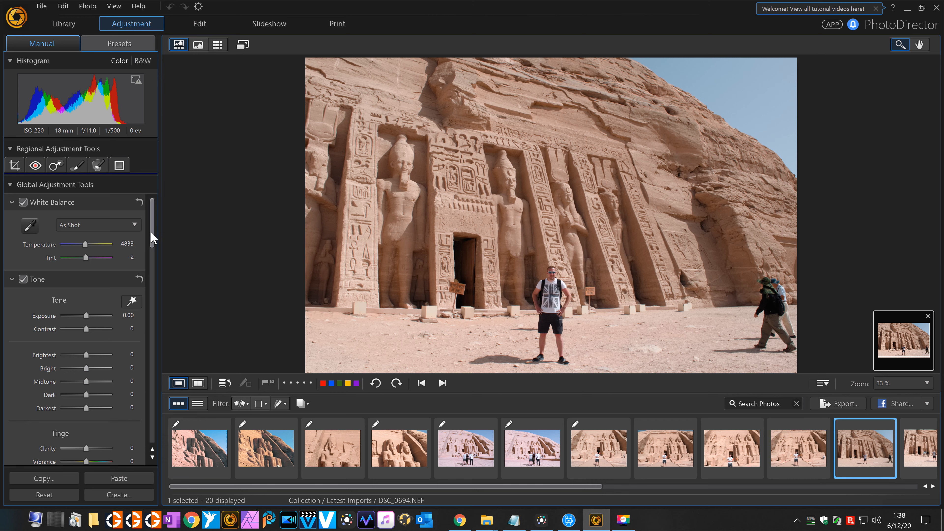
drag(153, 236, 156, 243)
scroll(155, 223, up, 2)
drag(152, 228, 159, 257)
scroll(158, 257, down, 5)
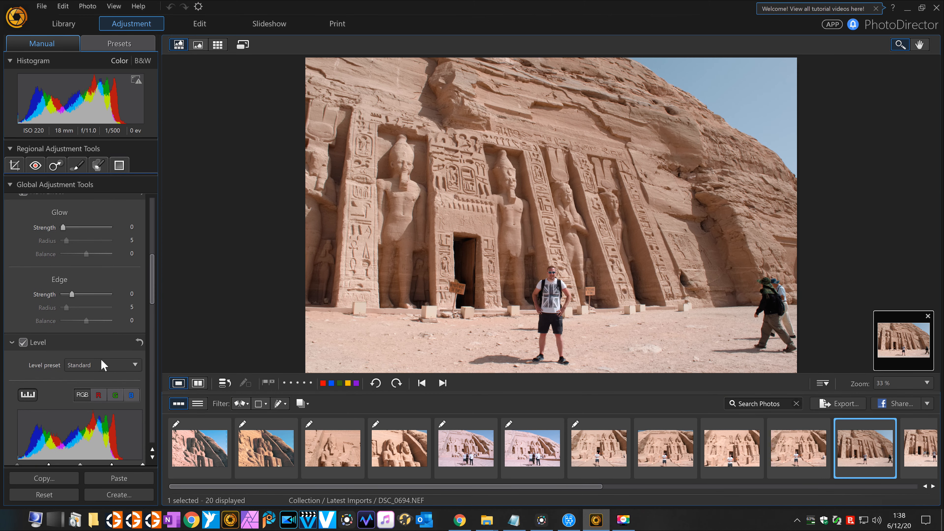
Review the Sharpness, Noise Reduction and Lens Correction settings of DSC_0694, collapsing Lens Correction again when done
drag(152, 285, 155, 451)
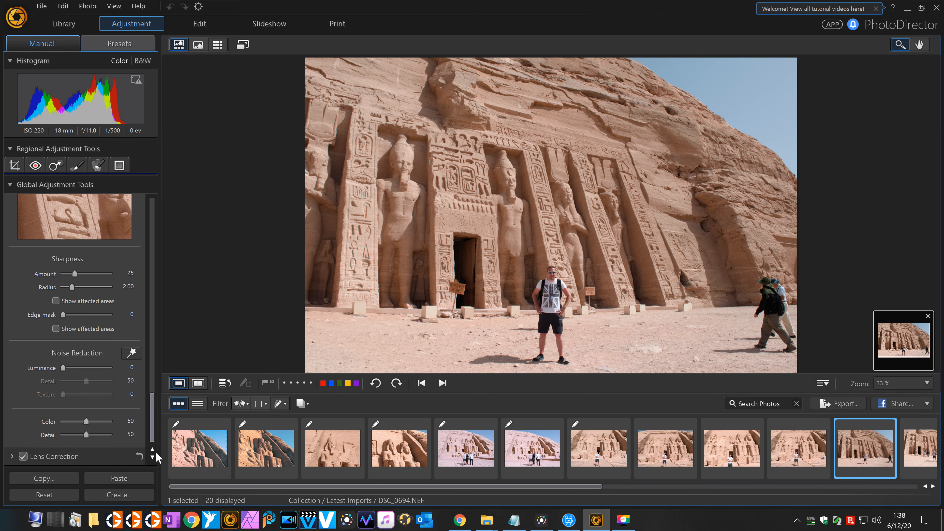
click(12, 456)
mouse_move(153, 423)
mouse_down()
mouse_move(149, 440)
mouse_move(155, 407)
mouse_up()
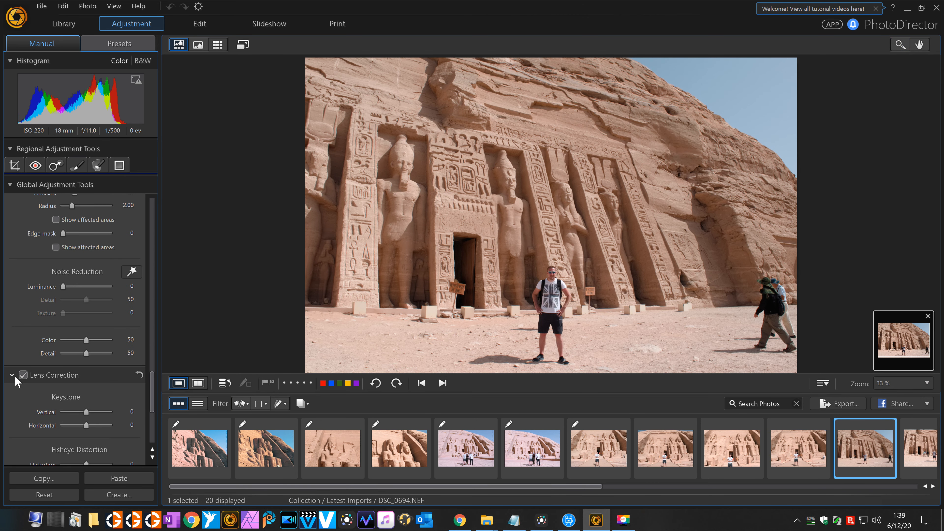
click(12, 376)
drag(153, 415, 155, 234)
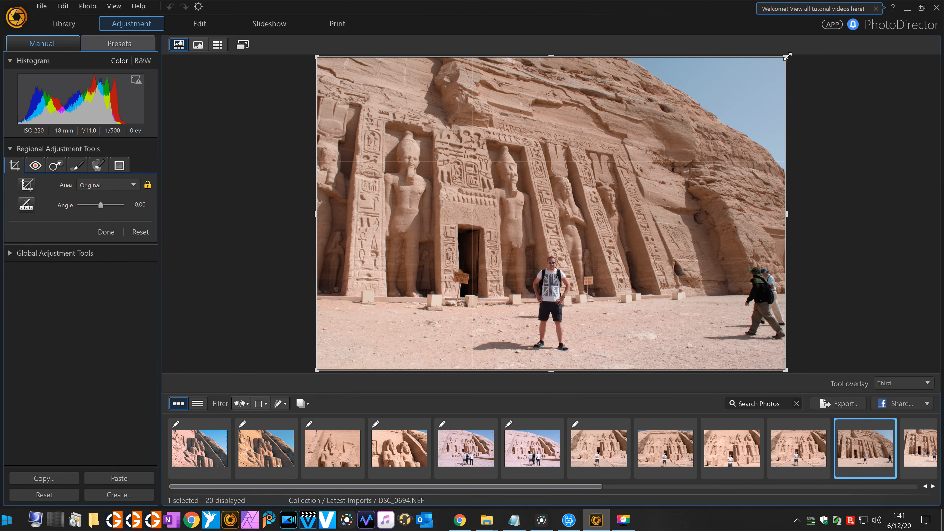
Crop DSC_0694 at its original aspect ratio to cut away the people walking at its right edge and the uppermost rock
drag(787, 56, 742, 93)
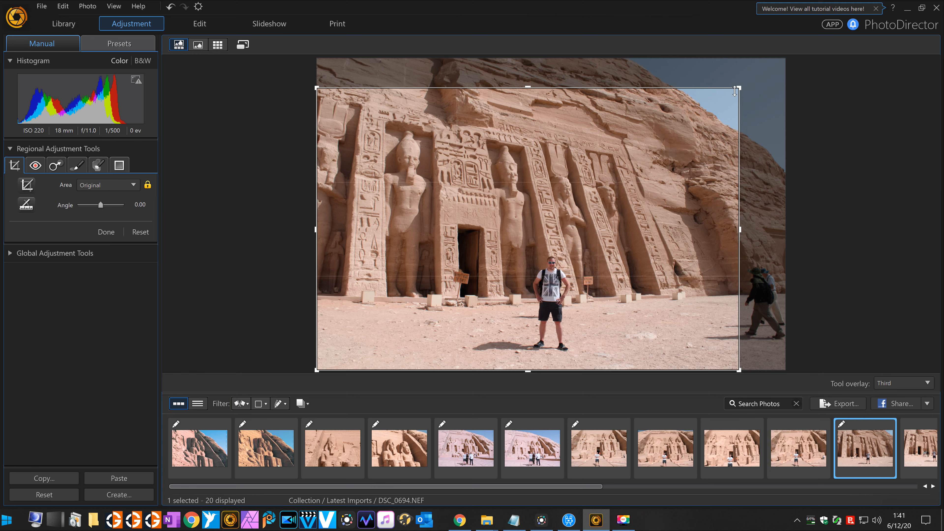
drag(740, 88, 743, 85)
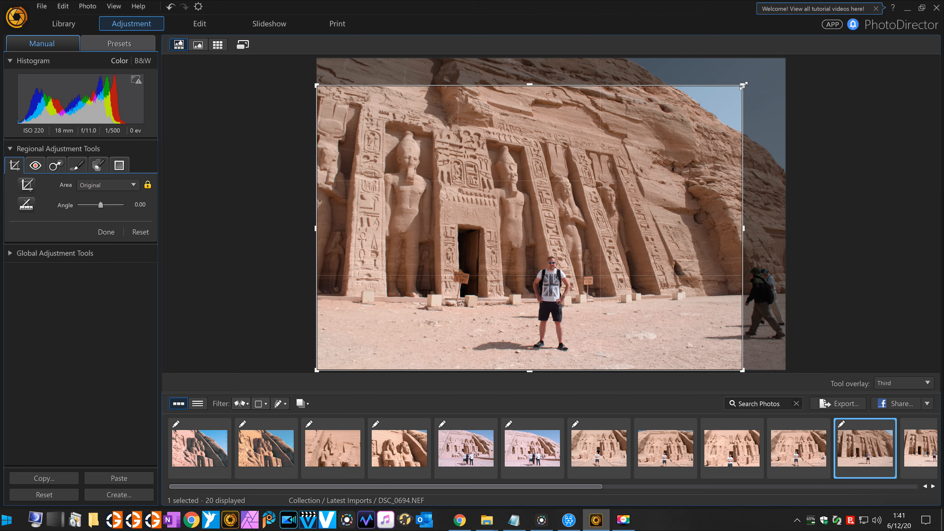
drag(743, 85, 744, 85)
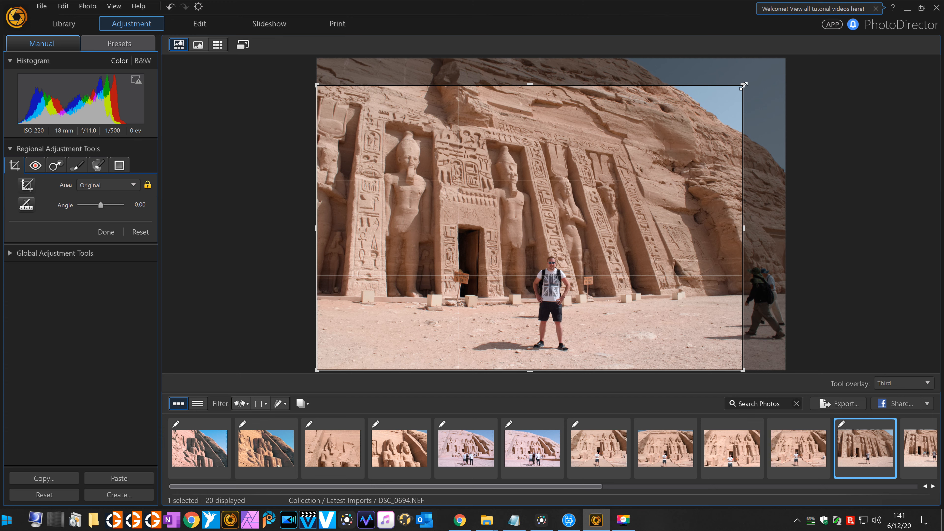
mouse_move(744, 87)
mouse_down()
mouse_move(733, 96)
mouse_move(741, 93)
mouse_up()
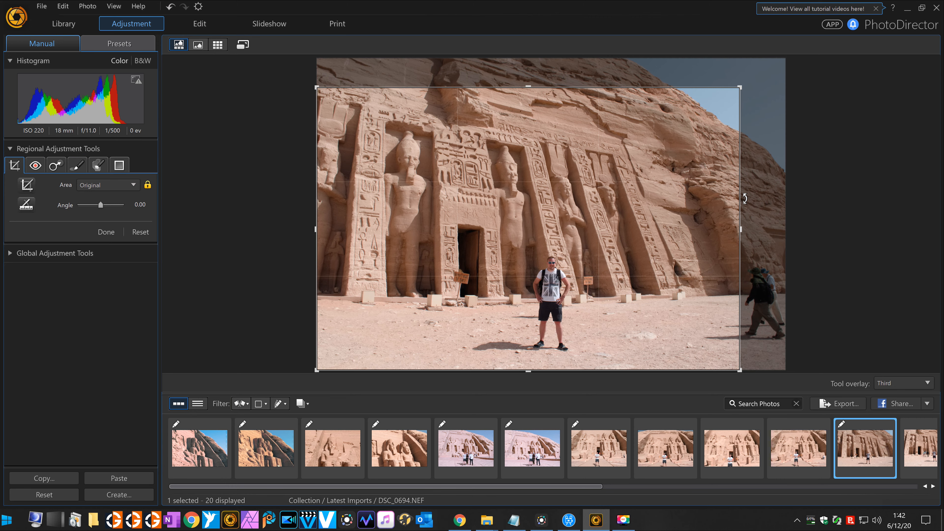
key(Return)
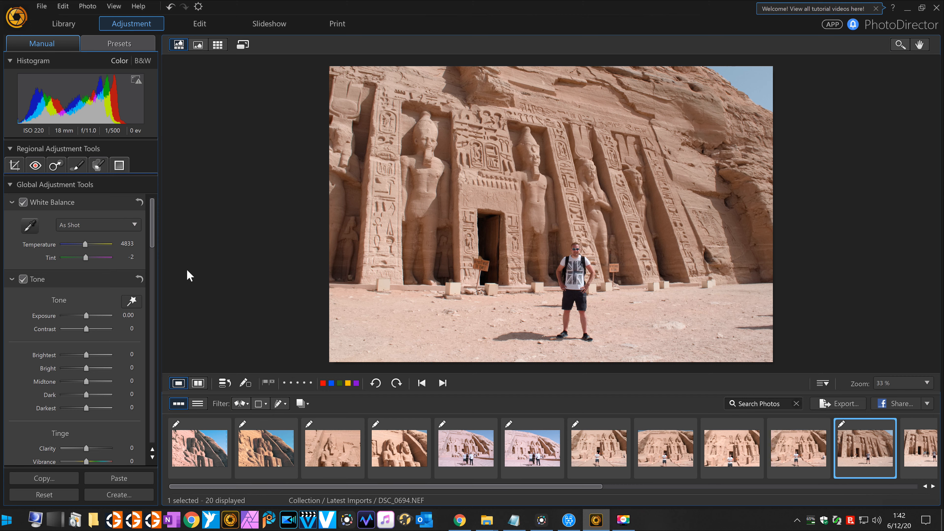
Apply the automatic tone correction to DSC_0694 and set its Sharpness amount to 45
click(131, 301)
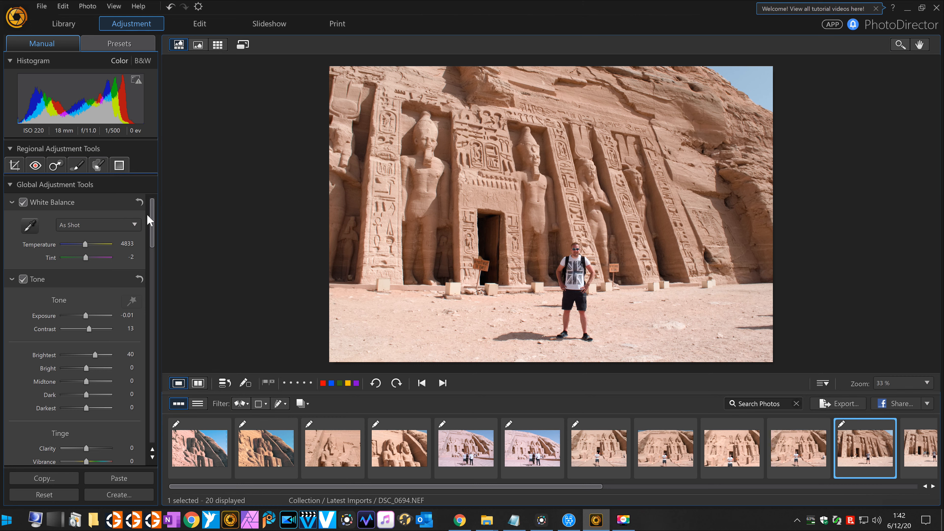
scroll(153, 230, down, 5)
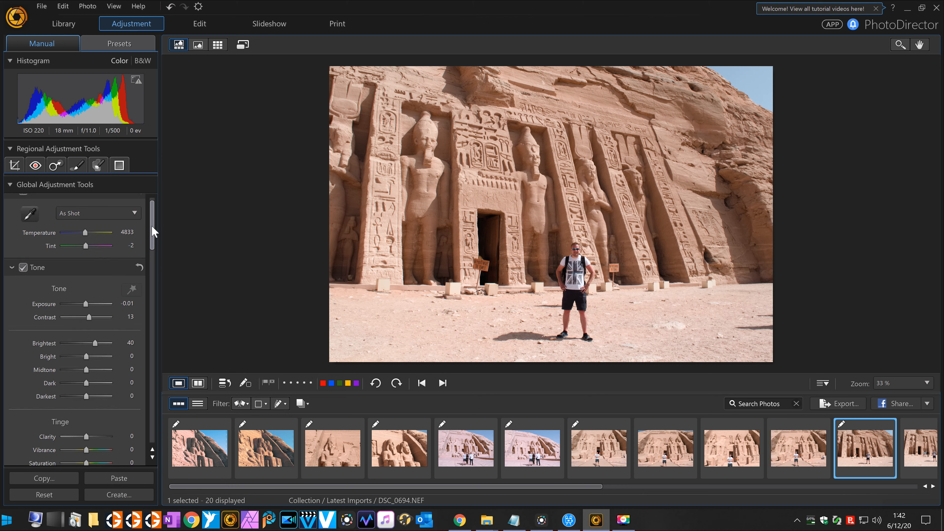
drag(166, 299, 169, 414)
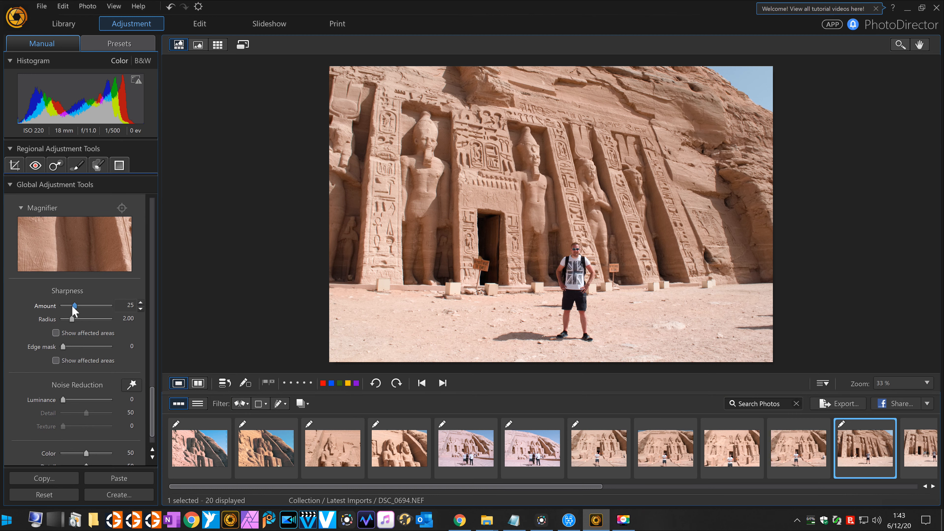
drag(74, 307, 80, 307)
drag(81, 307, 81, 310)
drag(81, 309, 79, 310)
drag(79, 307, 77, 307)
drag(78, 308, 72, 308)
double_click(72, 308)
drag(75, 306, 78, 311)
drag(79, 308, 87, 315)
mouse_move(277, 471)
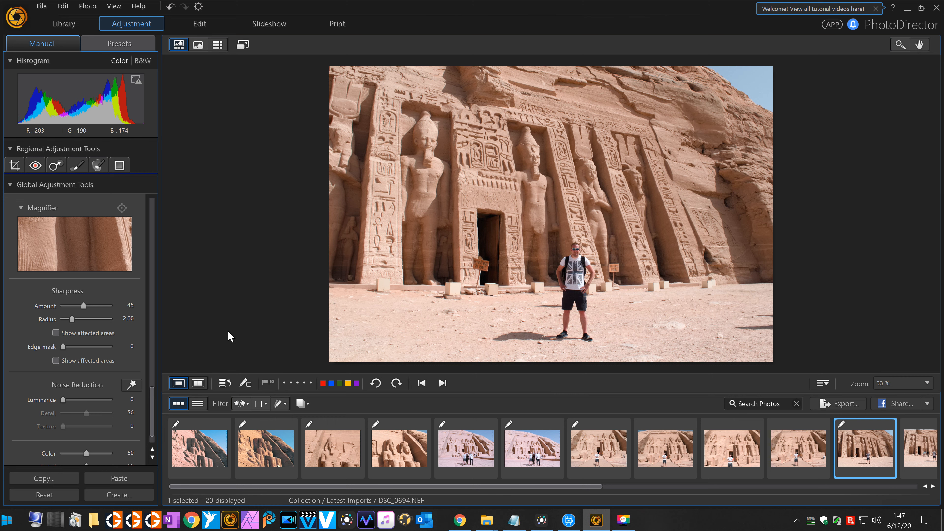
Remove photo DSC_0695 from the library without deleting it from the drive
drag(156, 408, 148, 216)
scroll(149, 219, down, 5)
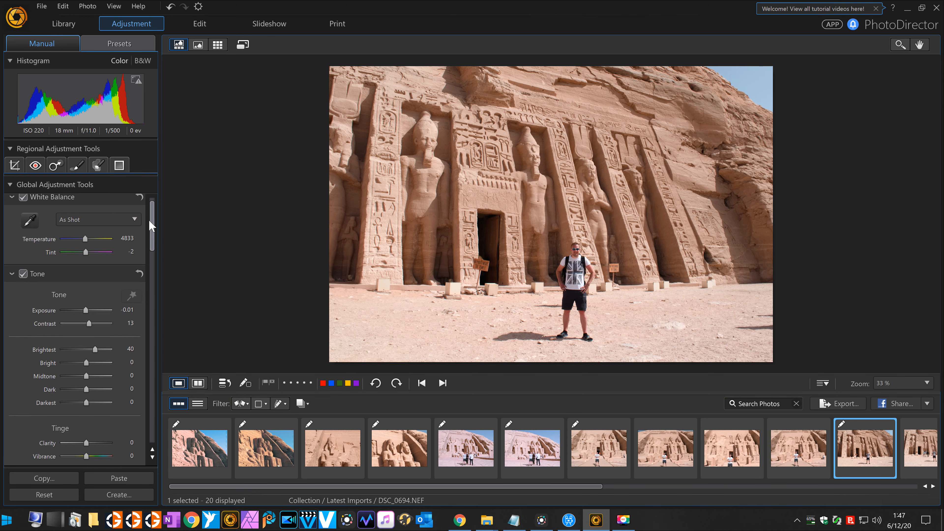
scroll(162, 376, down, 5)
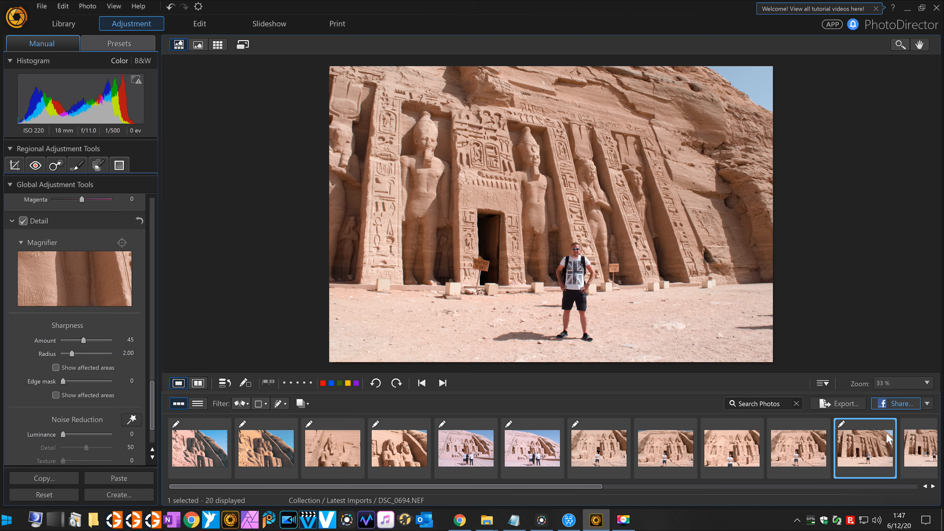
click(916, 449)
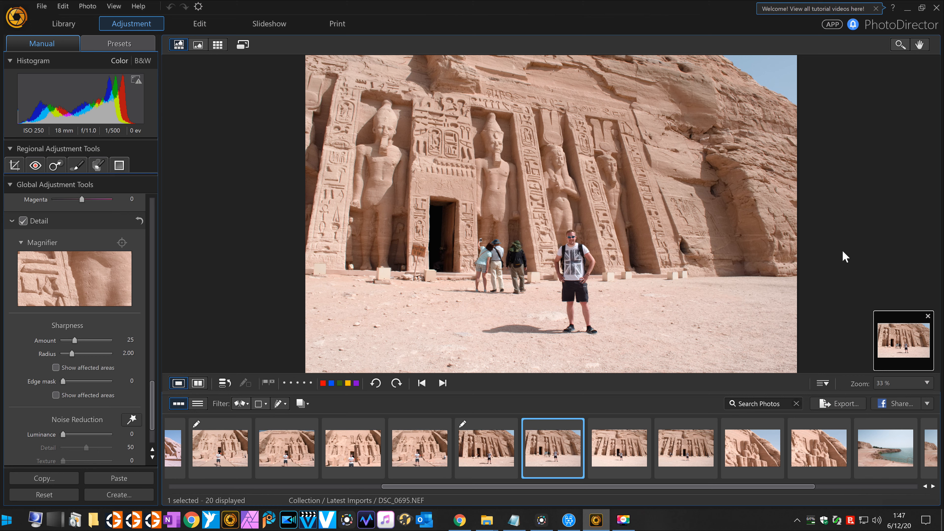
key(Delete)
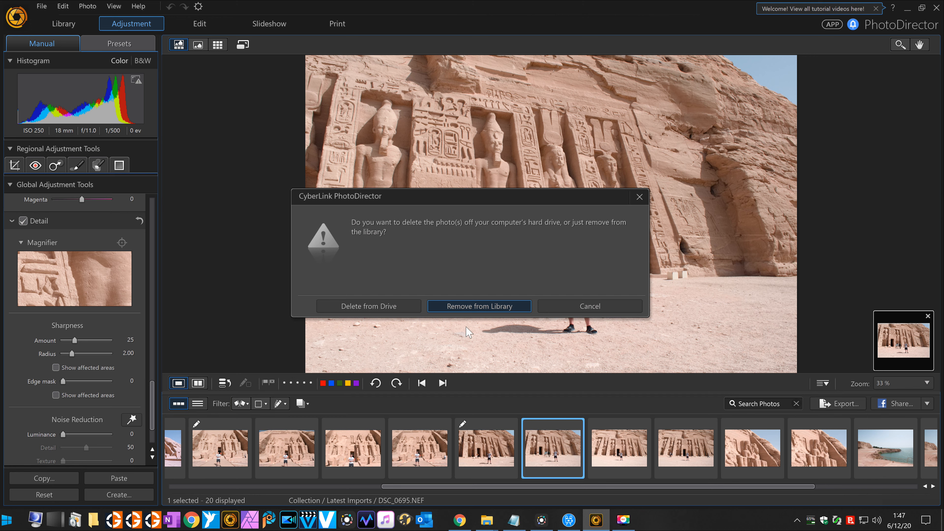
click(479, 306)
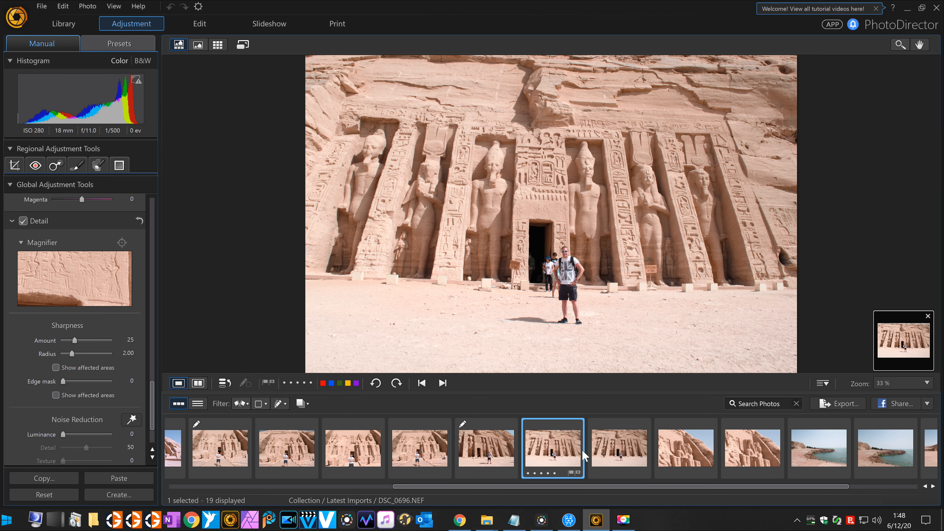
Compare DSC_0696 with DSC_0697 and remove DSC_0697 from the library, keeping its file on the drive
click(625, 454)
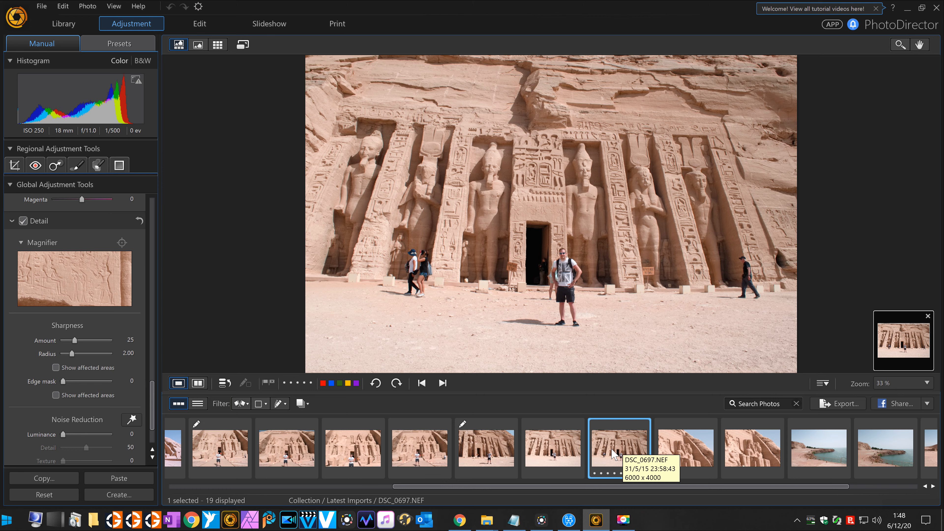
click(552, 465)
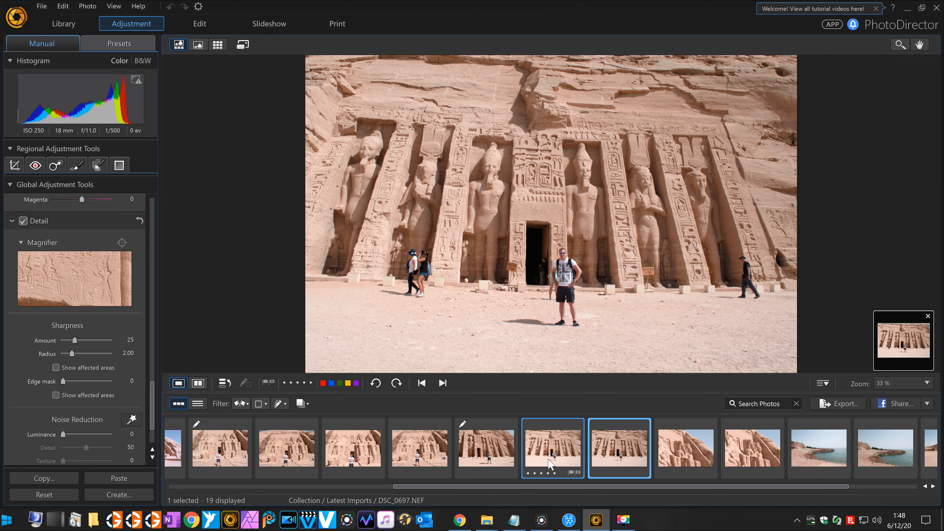
click(494, 457)
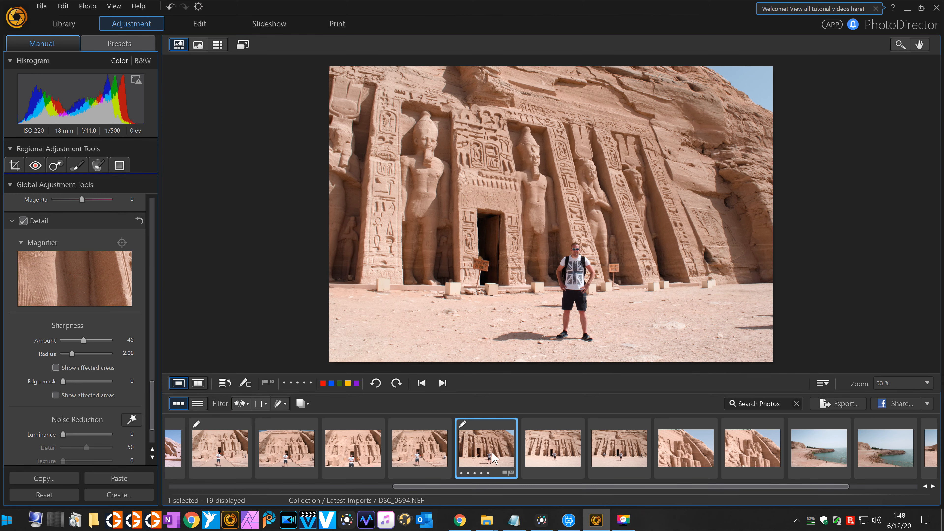
click(566, 459)
click(606, 453)
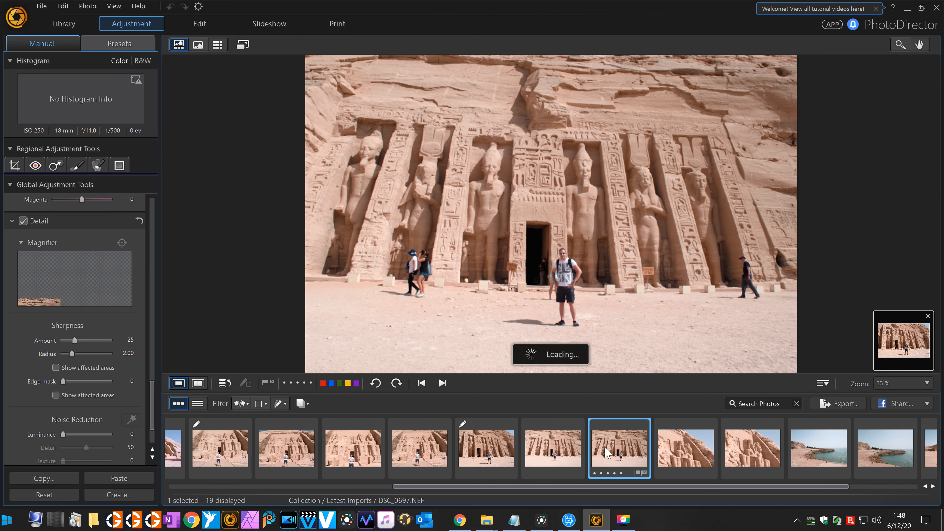
click(566, 460)
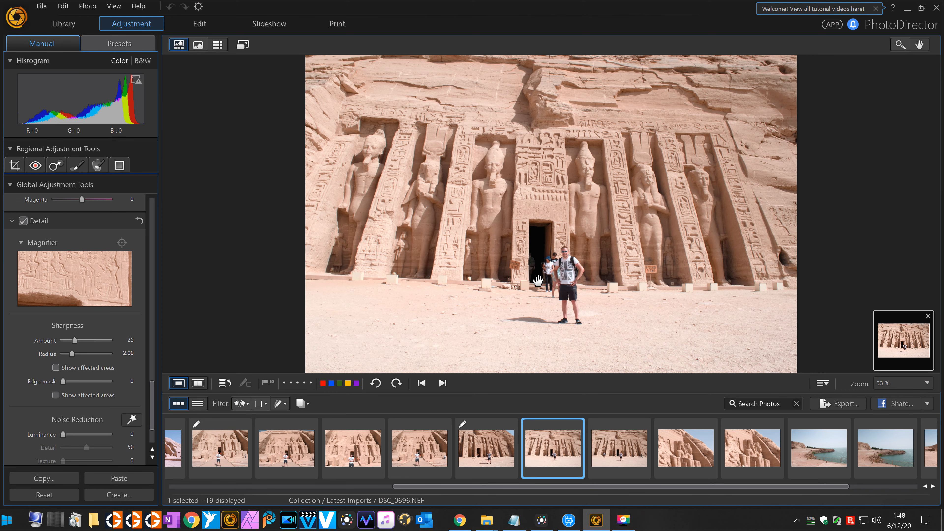
click(618, 456)
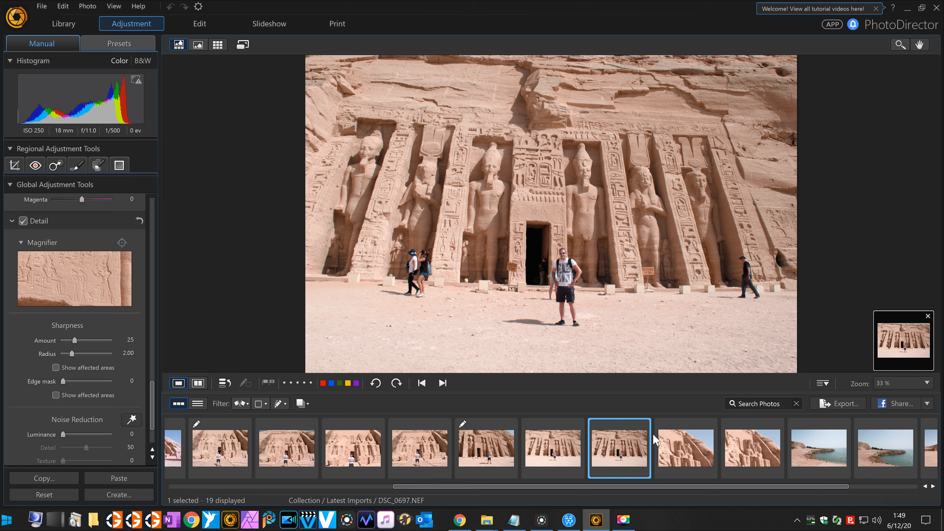
key(Delete)
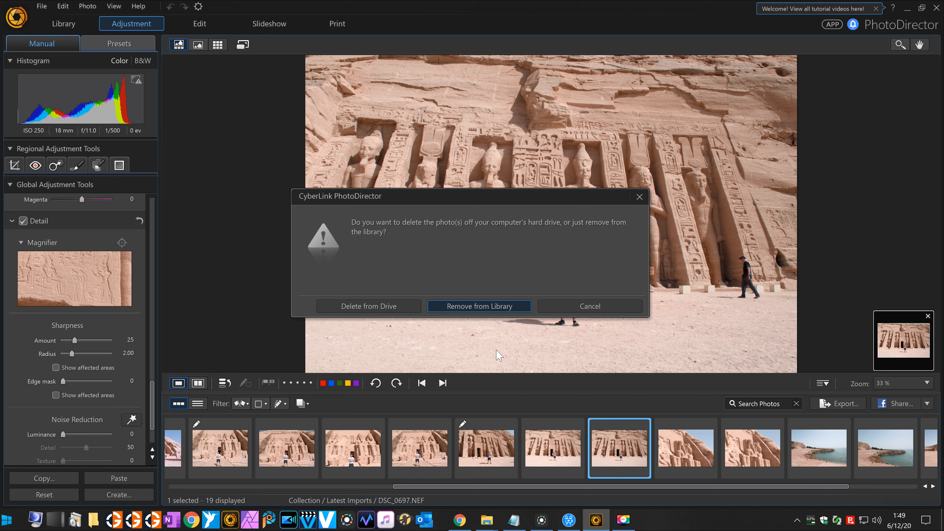
click(471, 306)
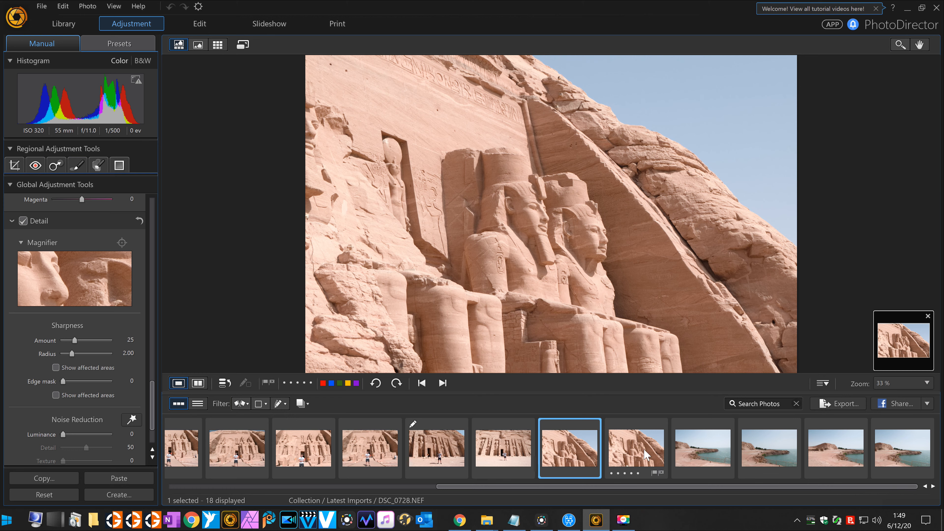
Compare the two seated-statue photos DSC_0728 and DSC_0729 by viewing them alternately
click(644, 455)
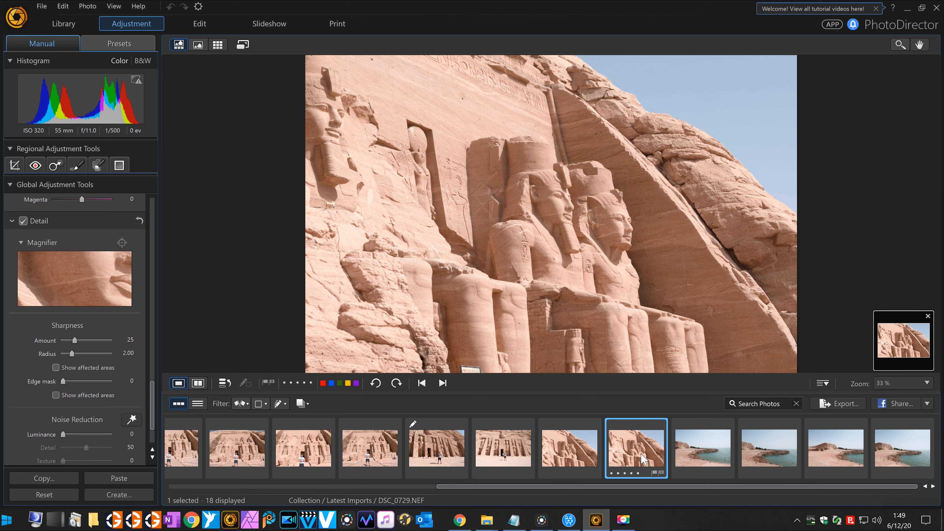
click(577, 448)
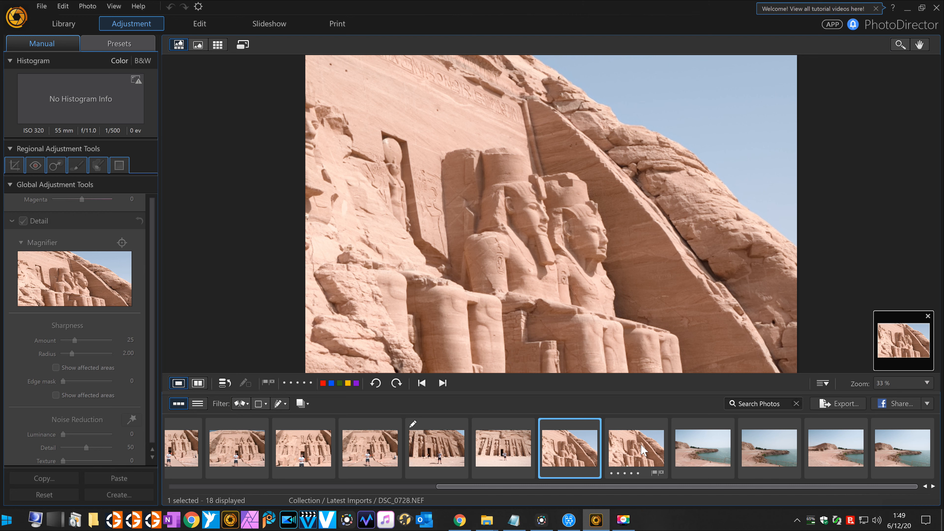
click(637, 452)
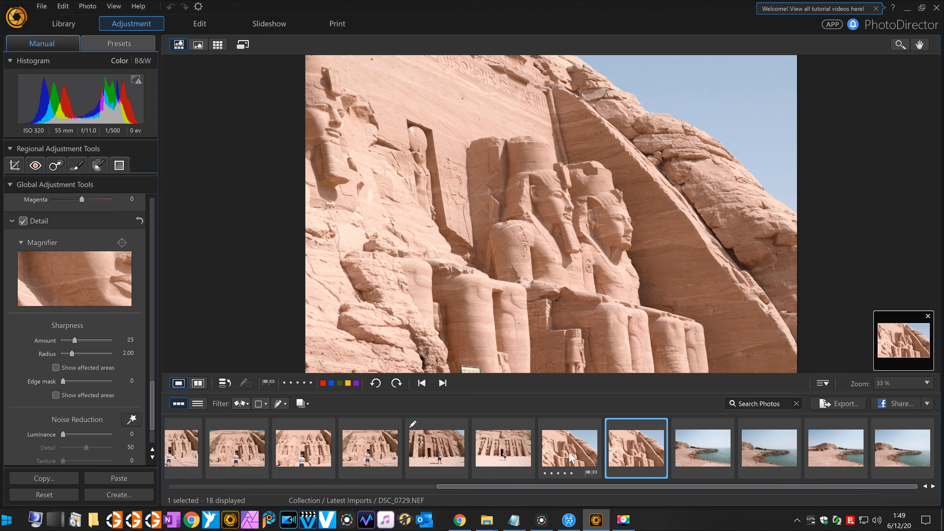
click(573, 459)
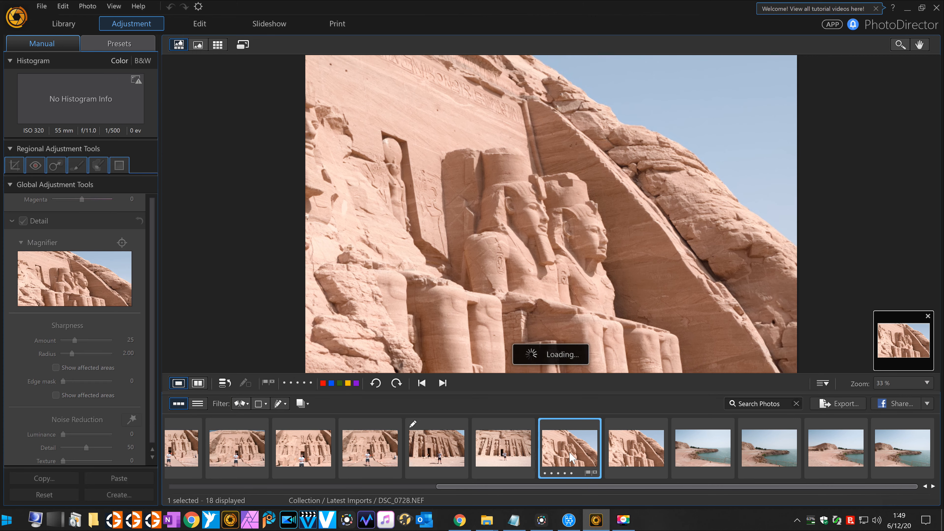
click(617, 452)
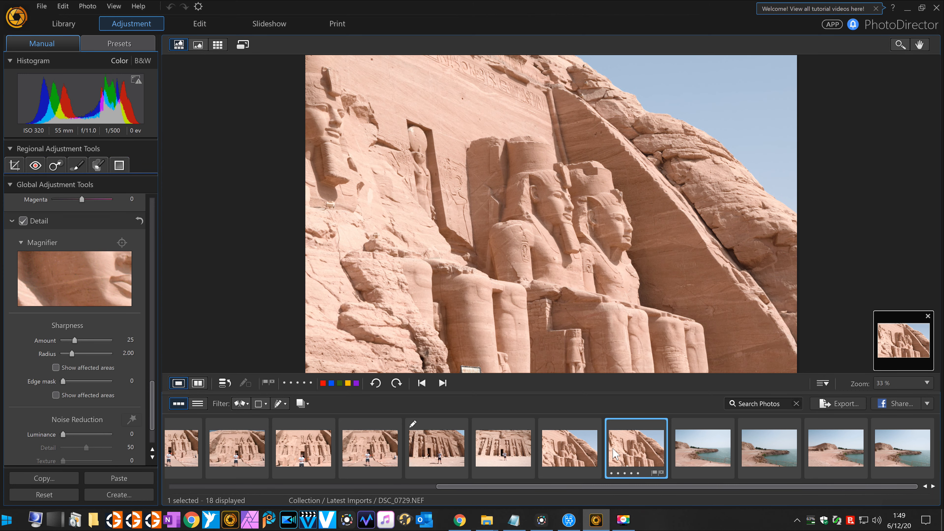
click(576, 455)
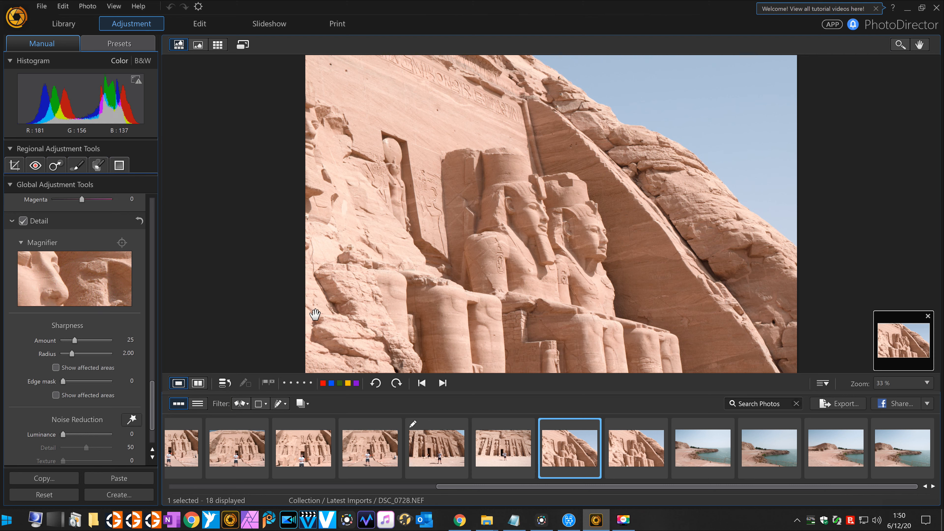
Try the automatic tone correction on DSC_0728 and undo it
drag(151, 409, 148, 217)
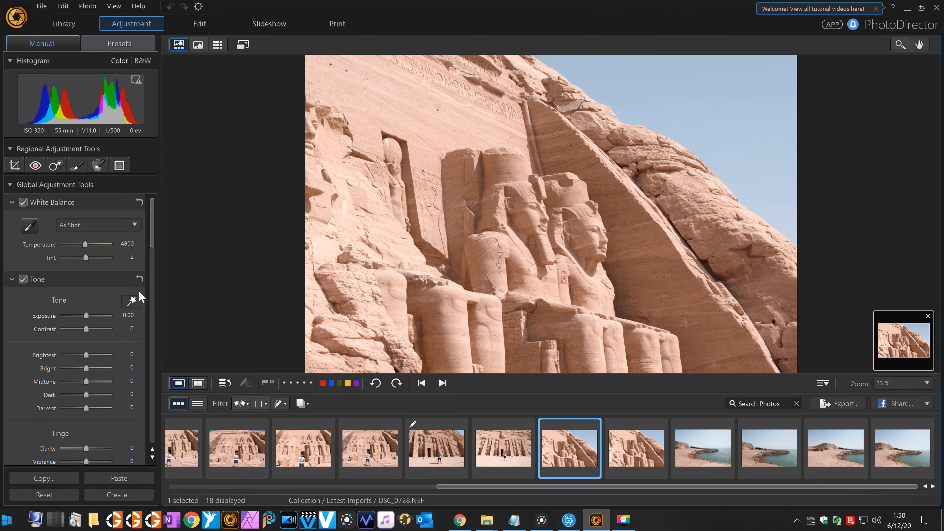
click(132, 302)
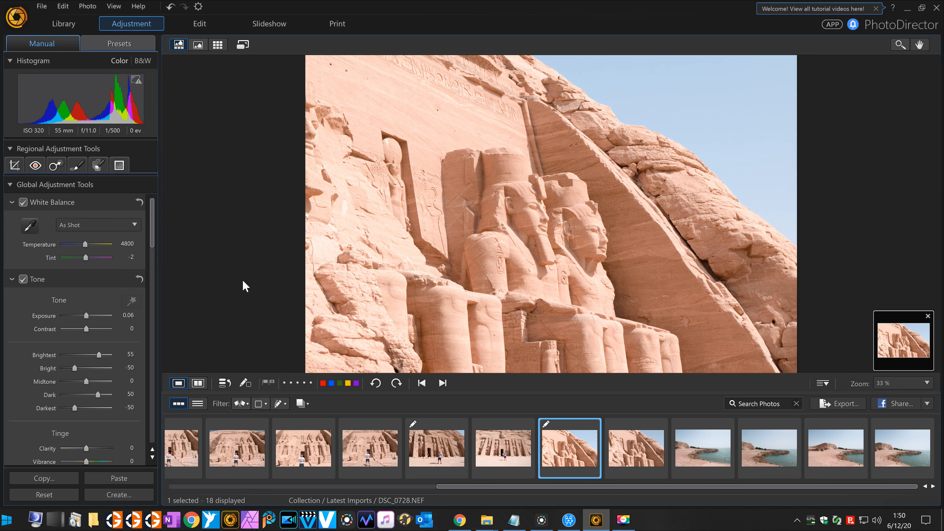
key(ctrl+z)
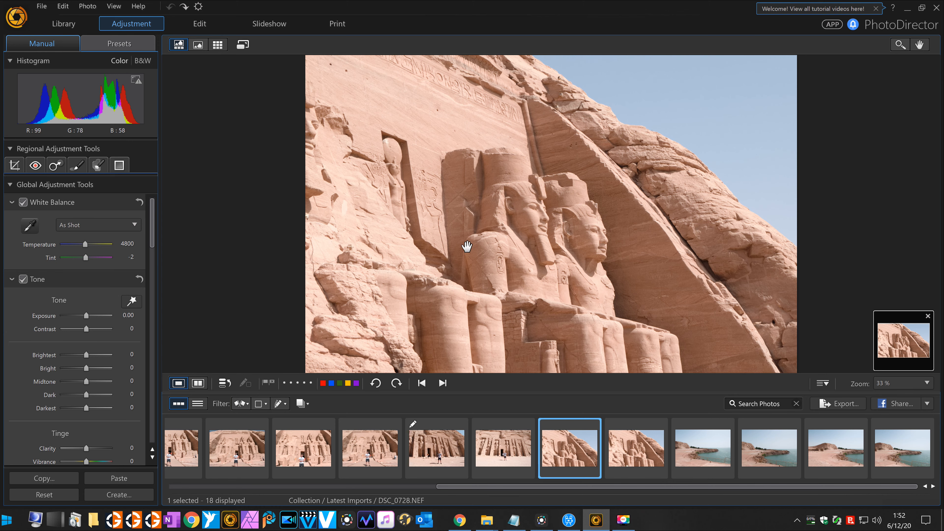
Look over the statues in DSC_0728 and DSC_0729, and open the shoreline photo DSC_0734
drag(475, 145, 500, 135)
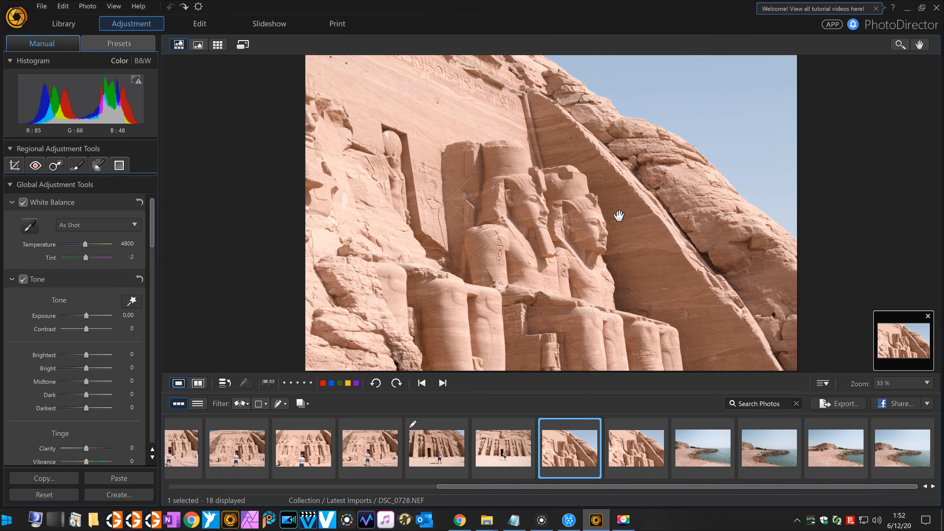
drag(568, 188, 580, 221)
drag(621, 261, 611, 223)
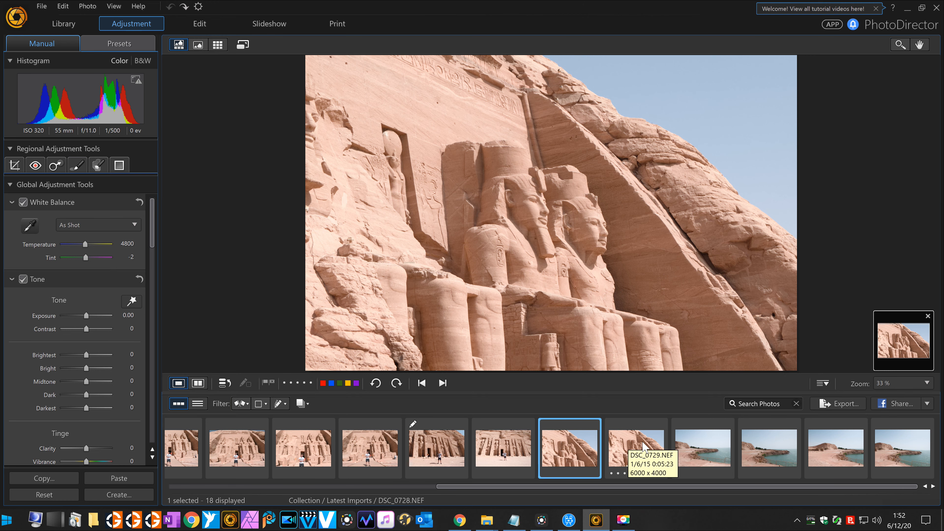
click(640, 451)
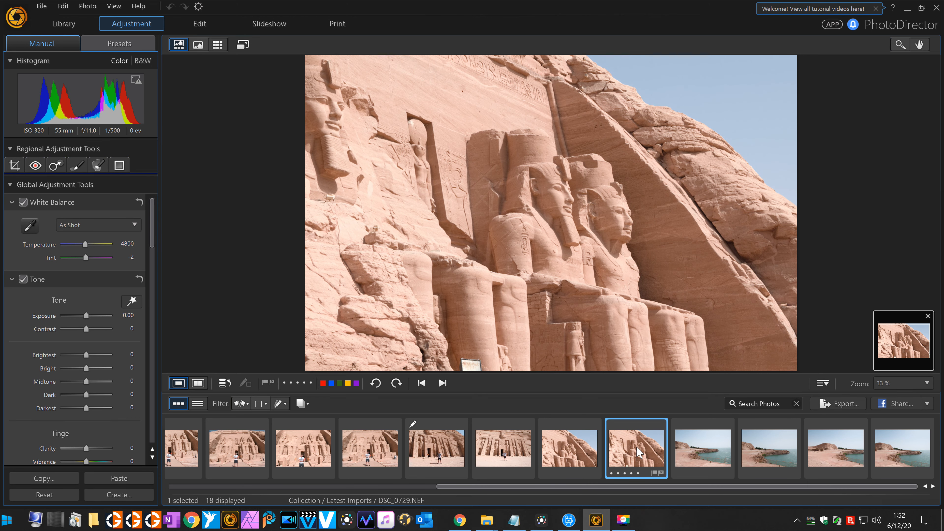
click(689, 449)
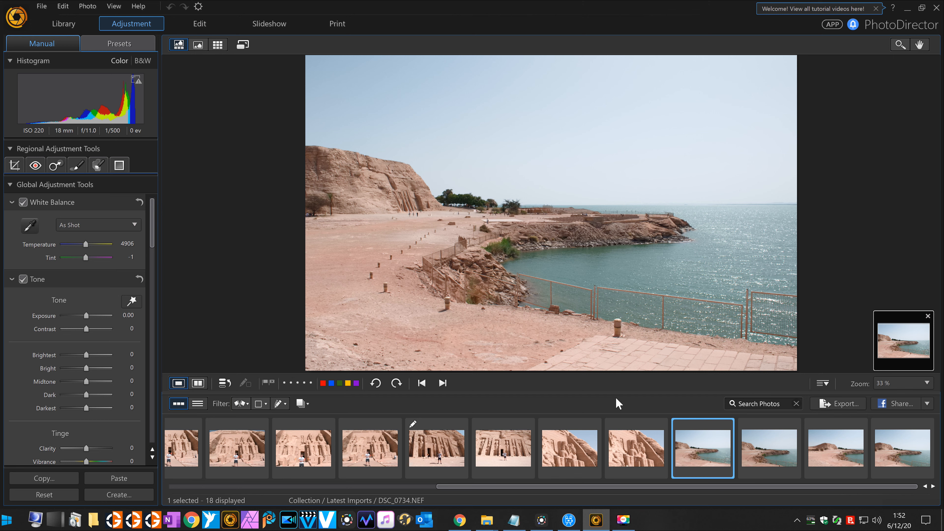
Compare the shoreline photos DSC_0734, DSC_0735, DSC_0737 and DSC_0738 by viewing them one after another
click(761, 452)
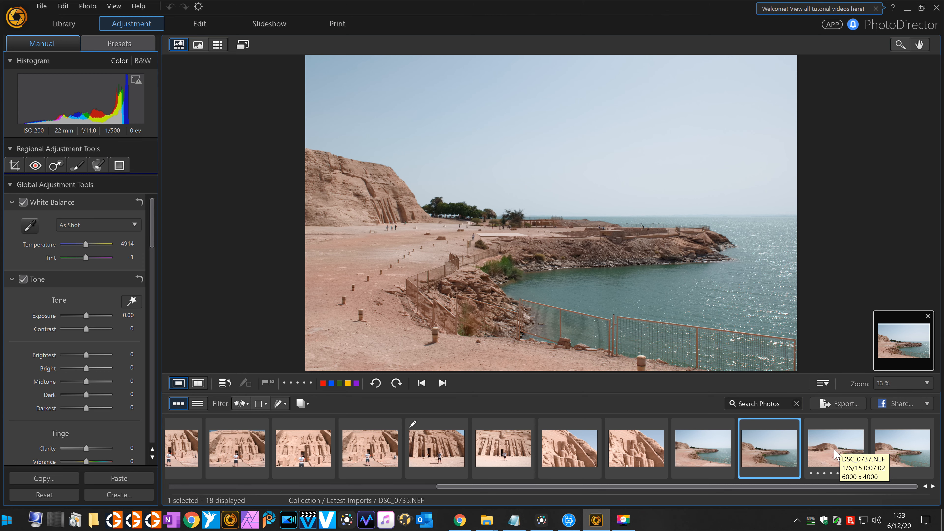
click(835, 454)
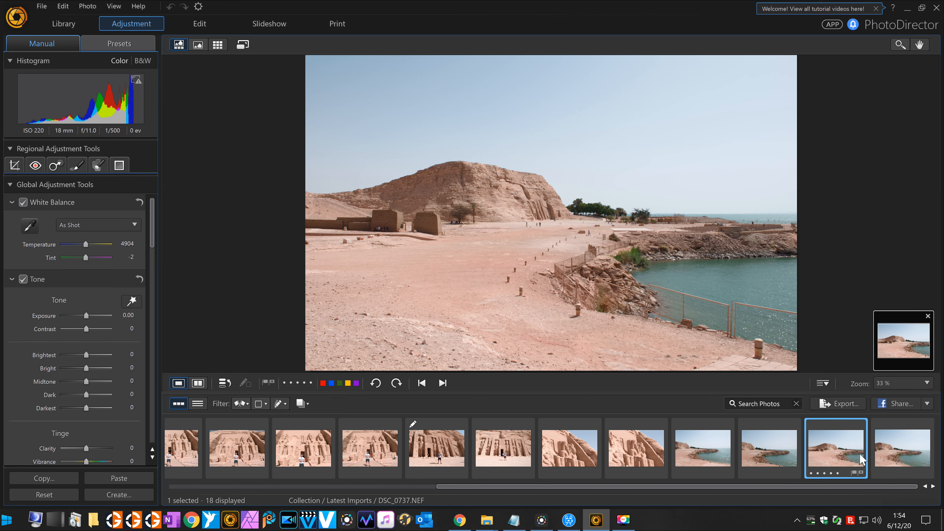
click(901, 456)
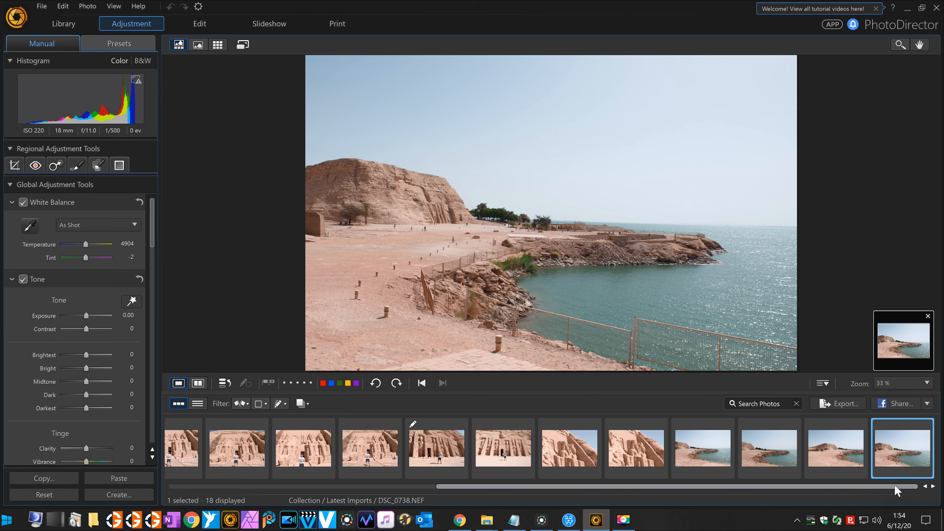
click(839, 455)
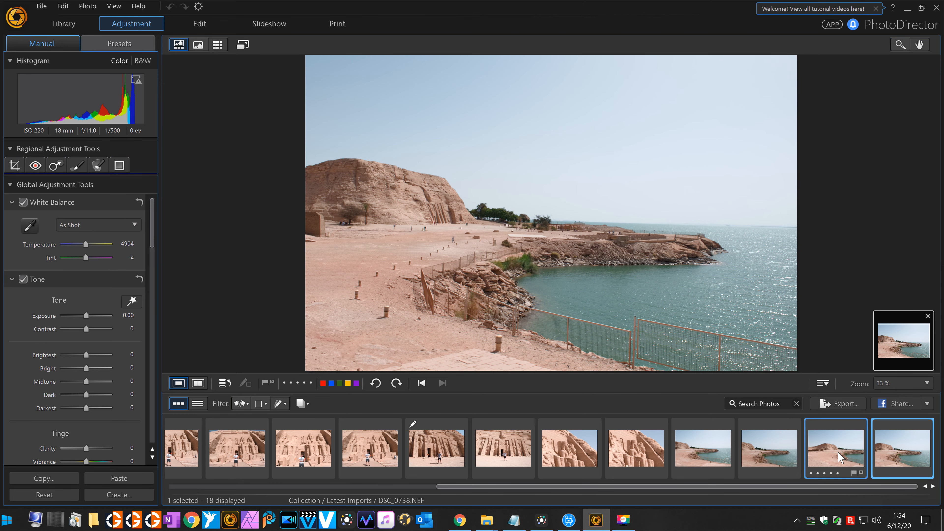
click(760, 450)
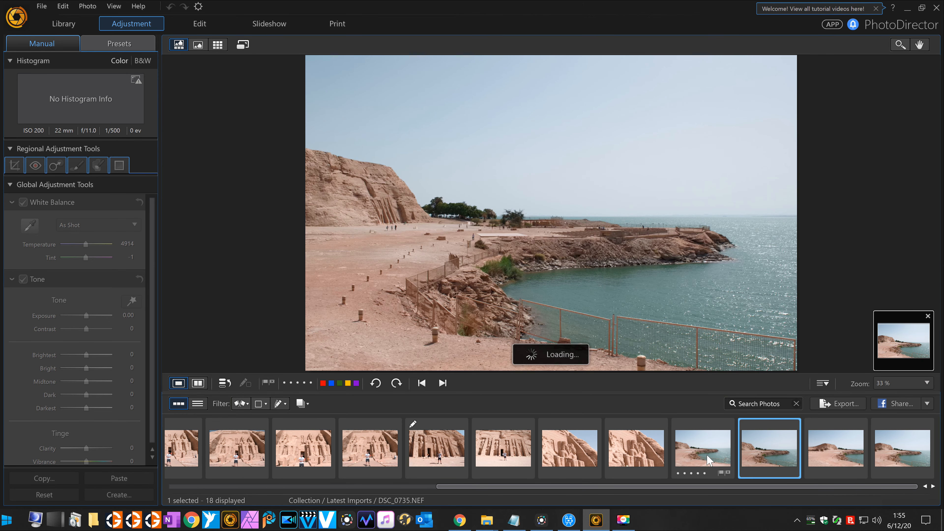
click(704, 459)
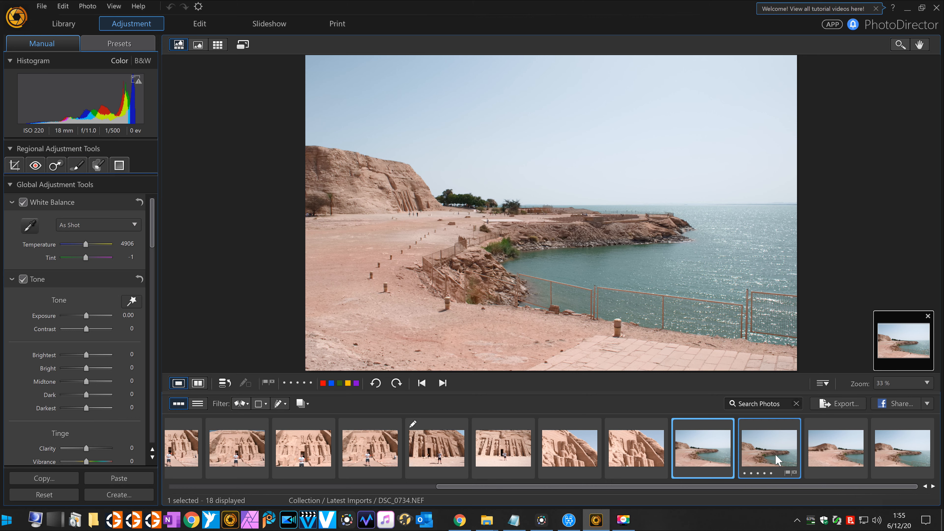
click(781, 460)
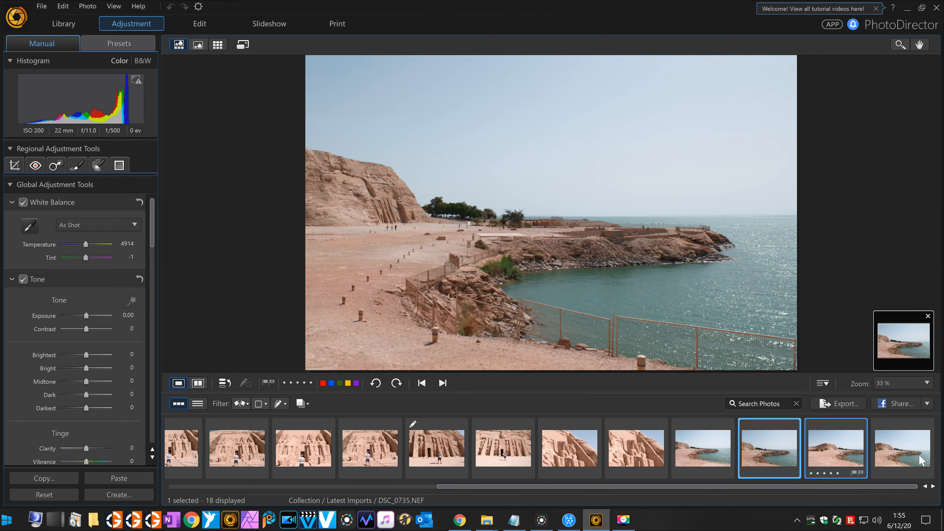
Apply the automatic tone correction to the shoreline photo DSC_0734
click(706, 461)
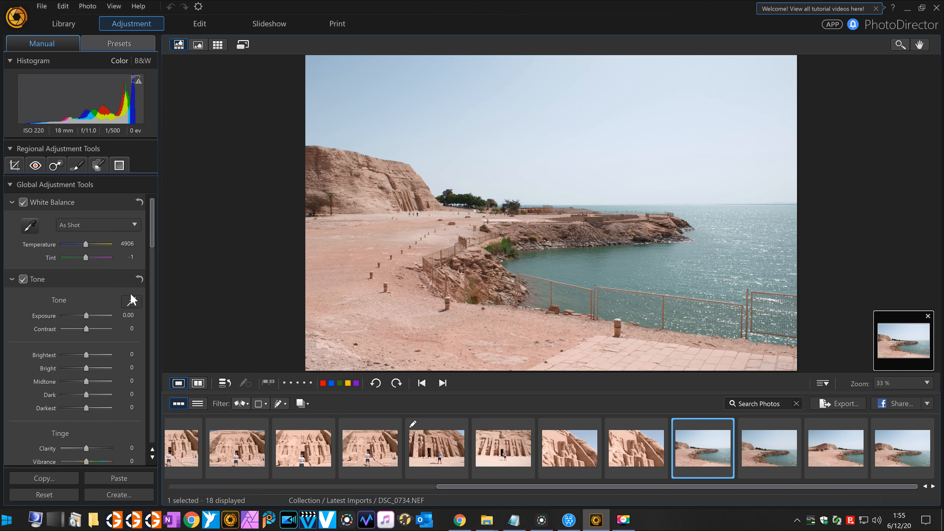
click(133, 303)
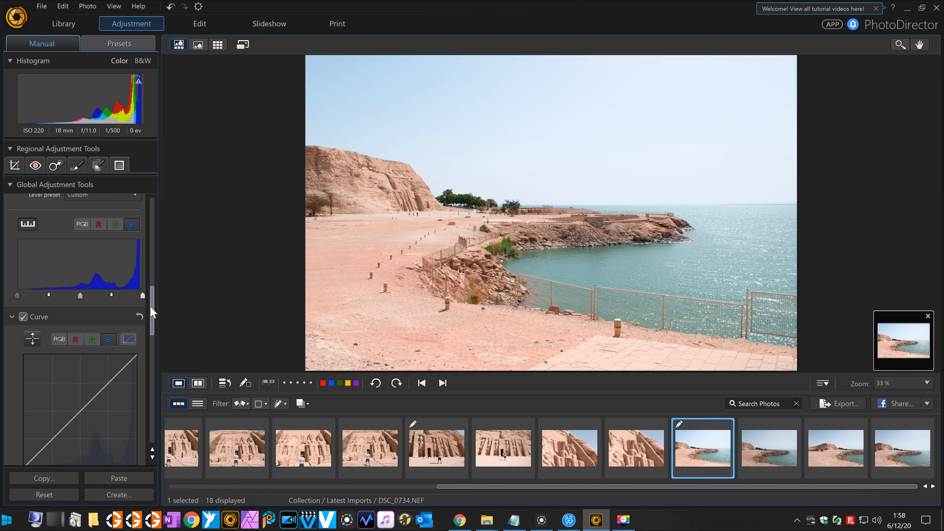
Try out different sharpness amounts on DSC_0734, briefly showing the affected areas
drag(153, 312, 156, 305)
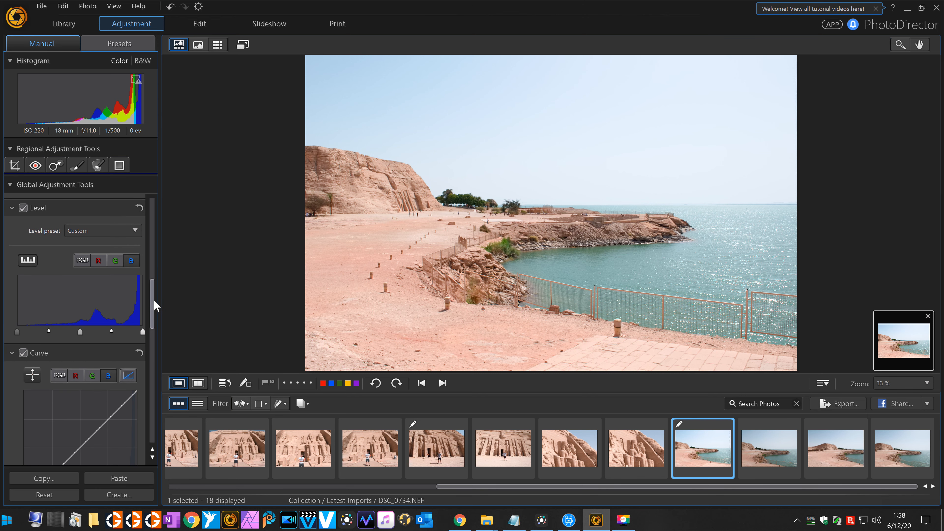
drag(154, 301, 163, 433)
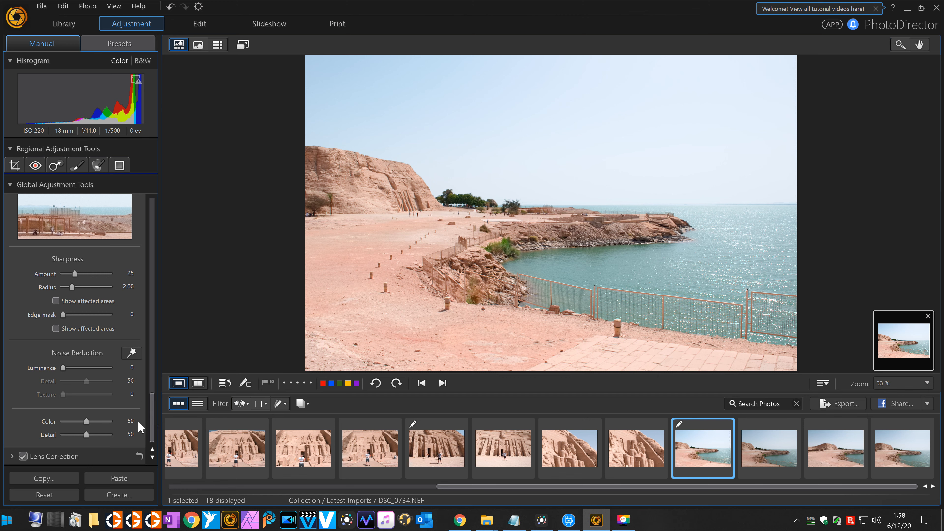
scroll(151, 429, up, 2)
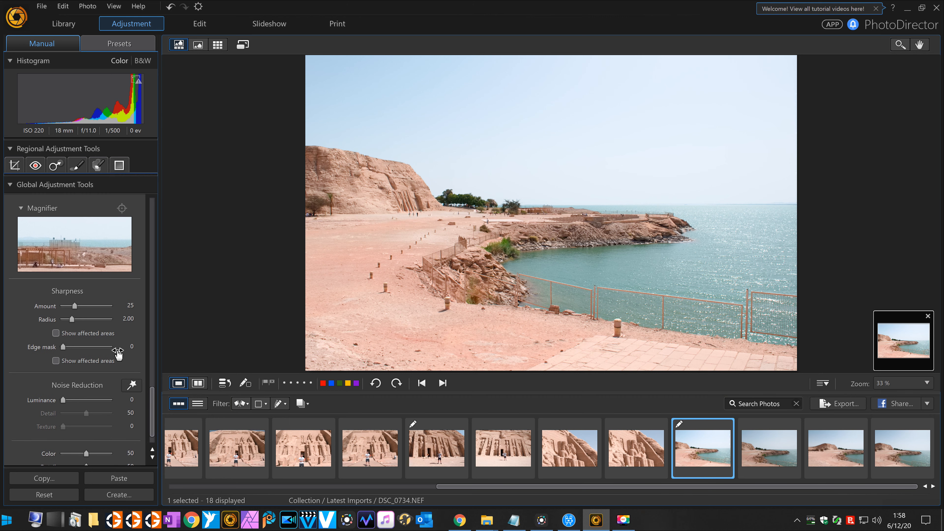
drag(75, 309, 77, 310)
click(74, 335)
click(74, 335)
drag(77, 306, 87, 306)
drag(87, 310, 80, 312)
drag(81, 311, 77, 311)
drag(77, 308, 81, 307)
drag(80, 307, 74, 307)
drag(83, 309, 89, 309)
drag(152, 420, 165, 227)
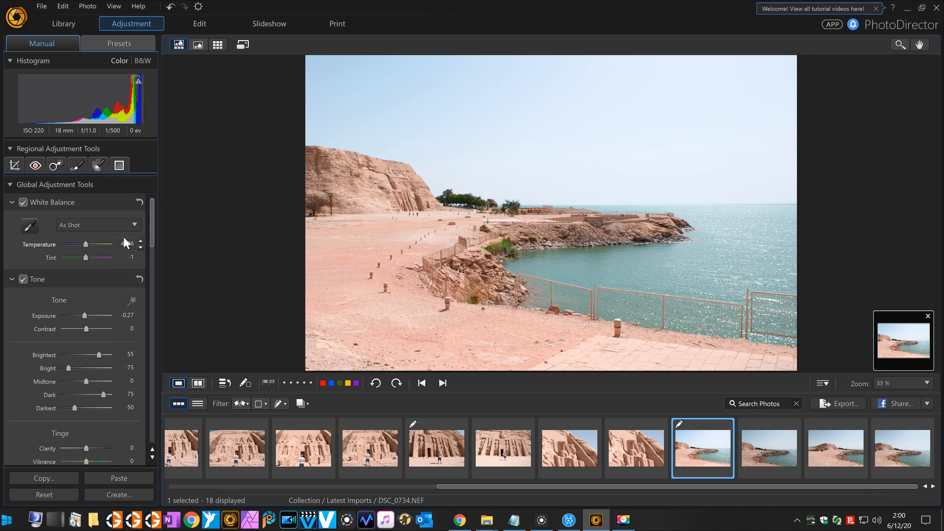
Set the sharpness amount of DSC_0734 to 45 while inspecting the distant people at 200 %, and return to the whole-photo view
scroll(152, 268, down, 1)
drag(150, 263, 149, 424)
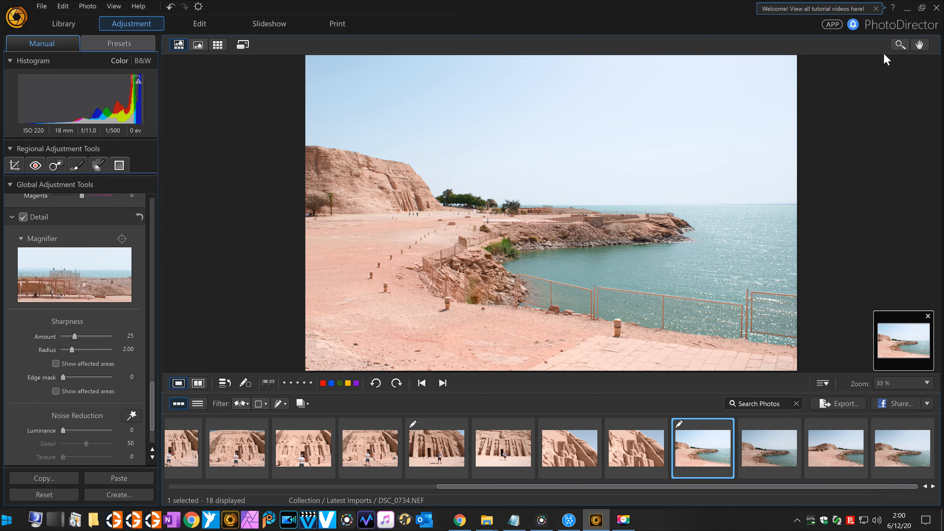
click(900, 46)
click(483, 212)
click(482, 212)
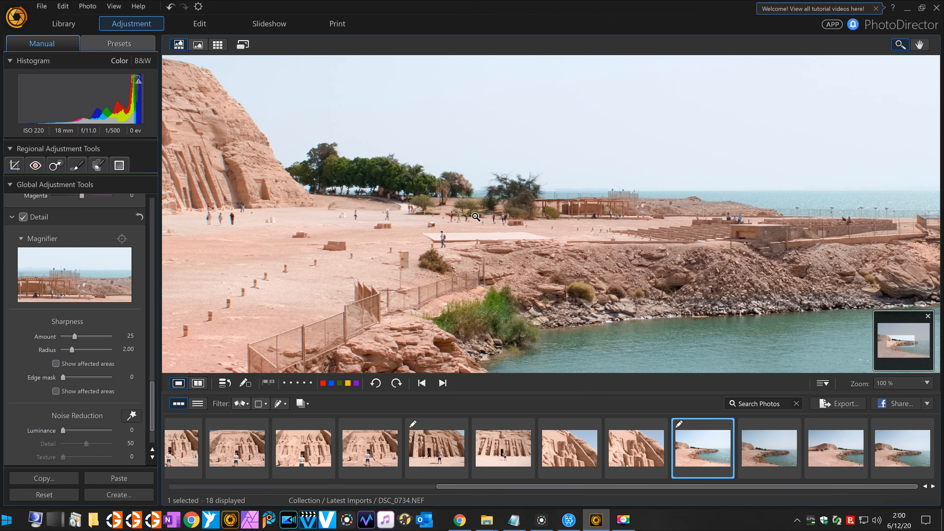
click(448, 225)
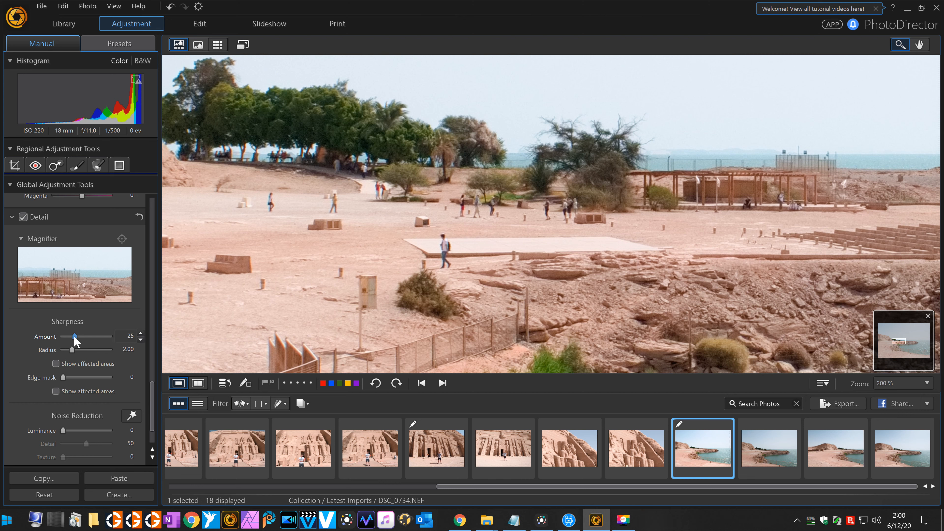
drag(75, 337, 82, 337)
drag(85, 337, 94, 337)
mouse_move(94, 337)
mouse_down()
mouse_move(108, 338)
mouse_move(89, 338)
mouse_up()
drag(87, 334, 82, 337)
click(900, 45)
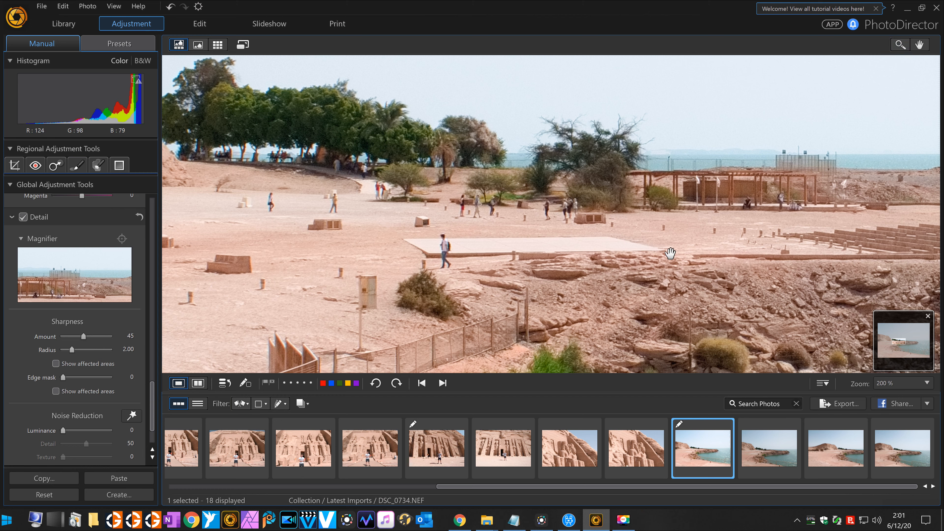
right_click(668, 248)
click(598, 250)
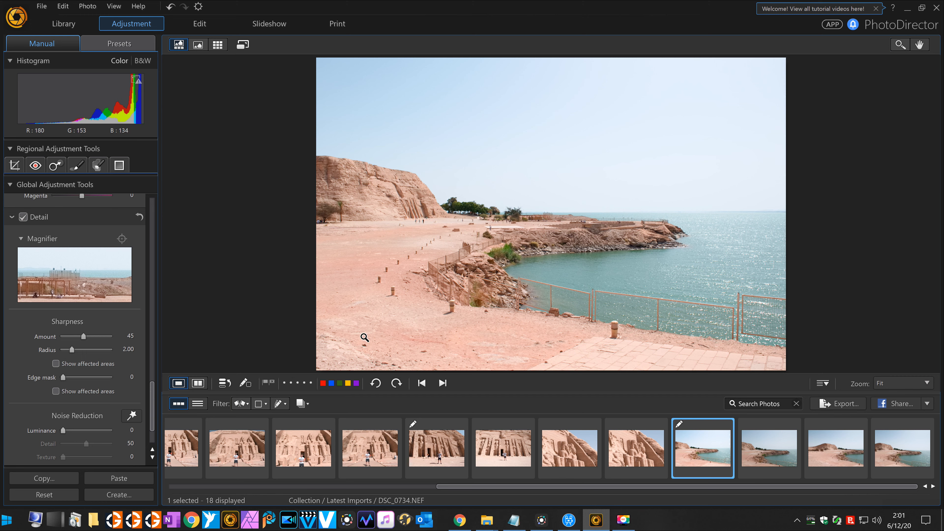
Straighten the horizon of DSC_0738 with a small negative crop angle and set its sharpness amount to 40
drag(152, 411, 158, 228)
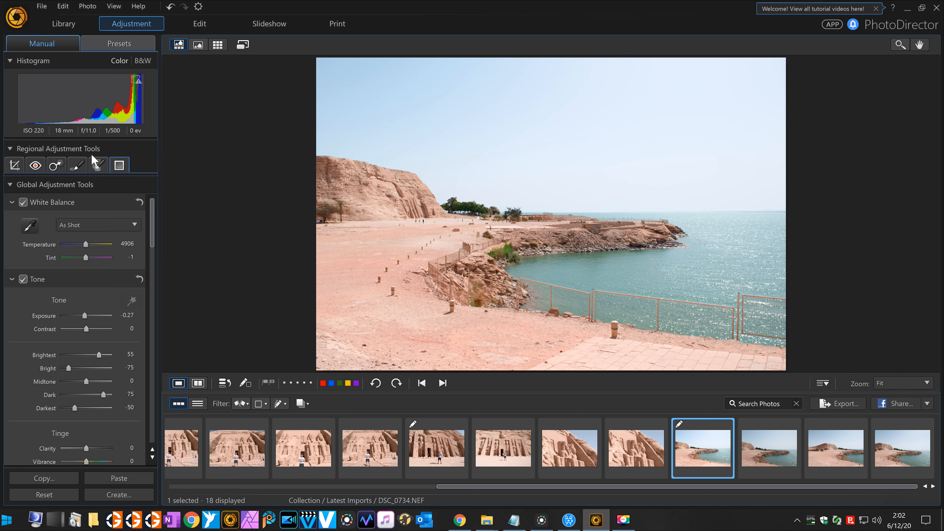
click(15, 165)
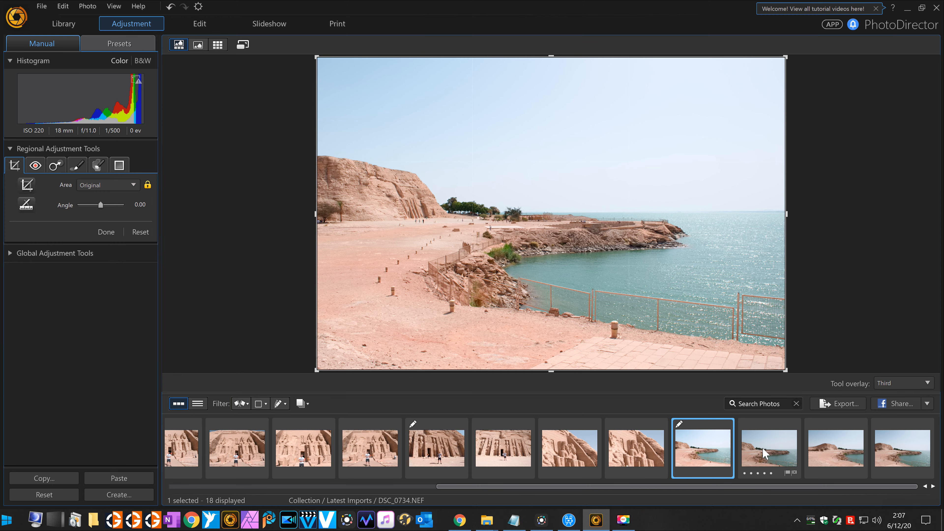
click(762, 448)
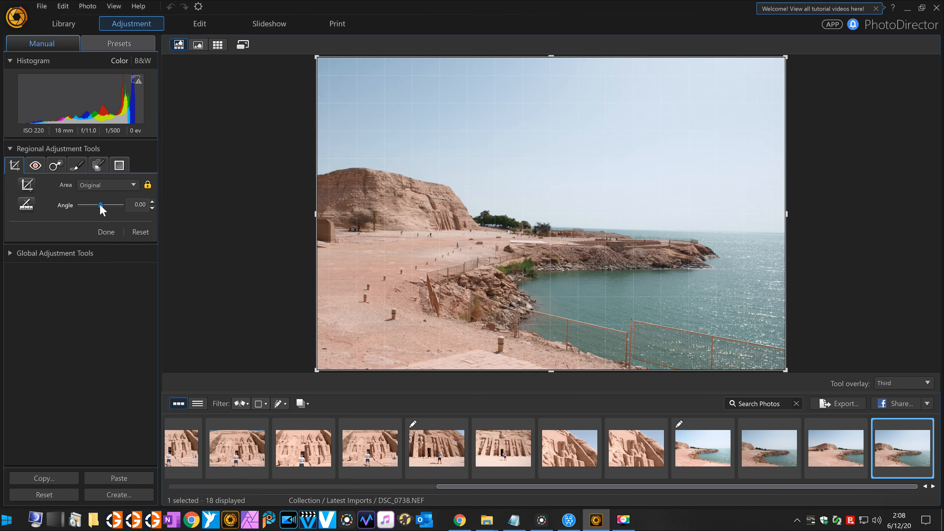
drag(100, 206, 100, 206)
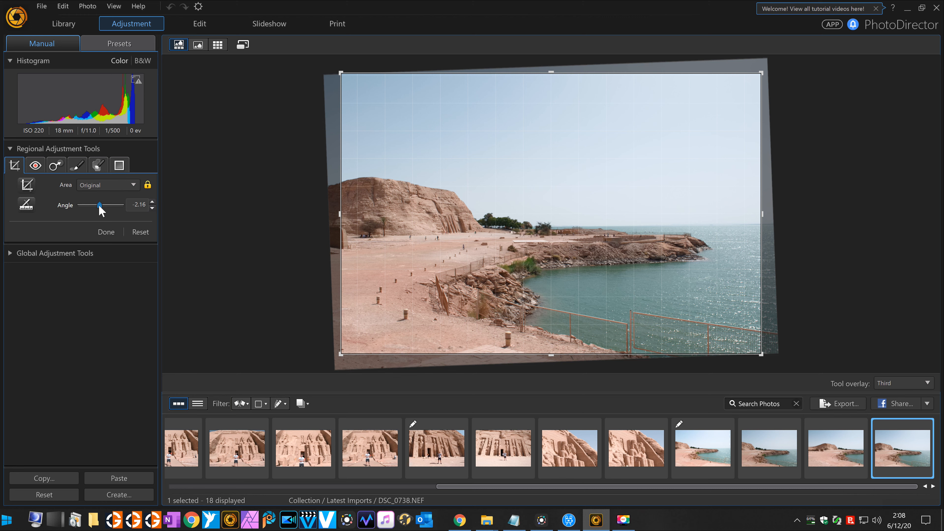
drag(100, 205, 99, 210)
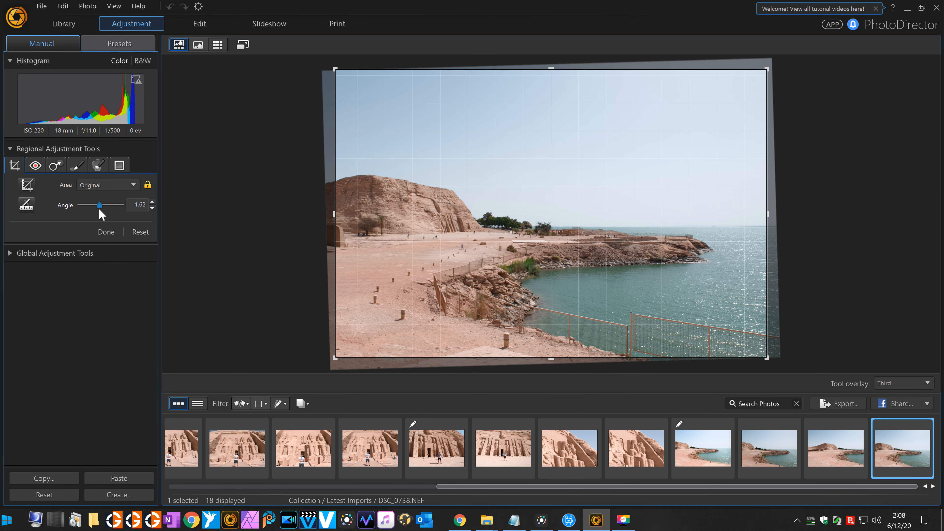
click(137, 265)
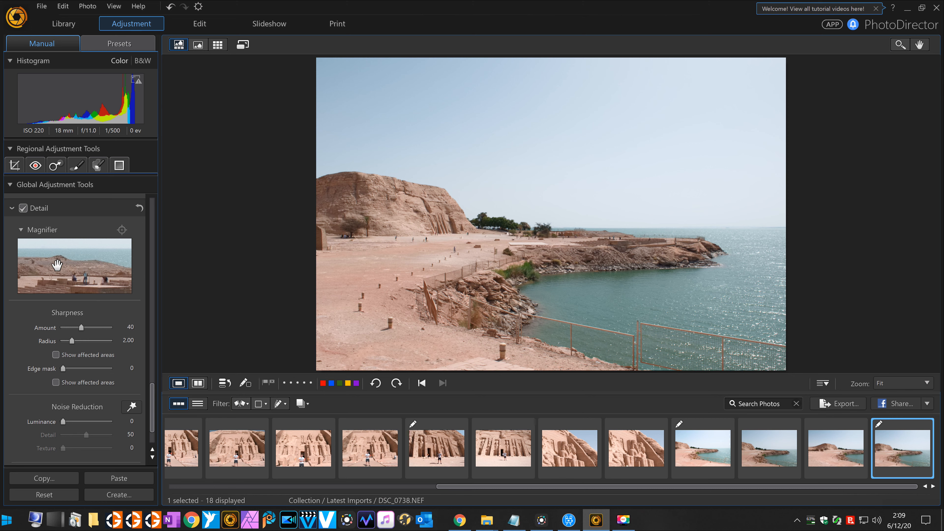
Compare DSC_0738 with DSC_0734 and apply the automatic tone correction to DSC_0738
click(107, 383)
click(110, 385)
click(717, 455)
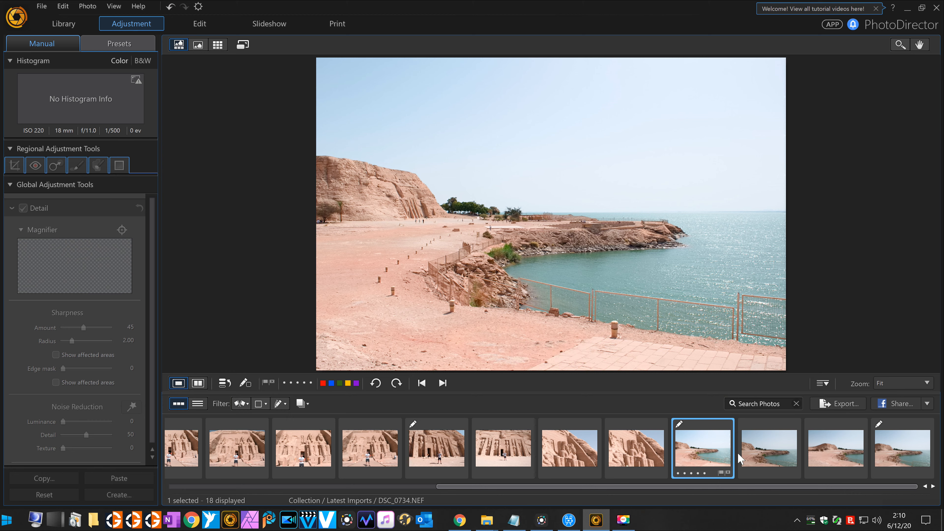
click(895, 451)
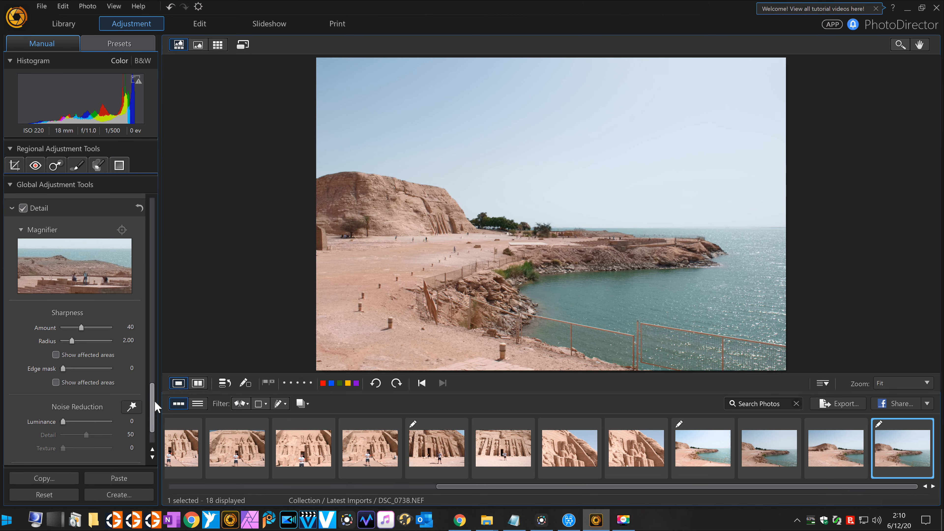
drag(165, 279, 170, 204)
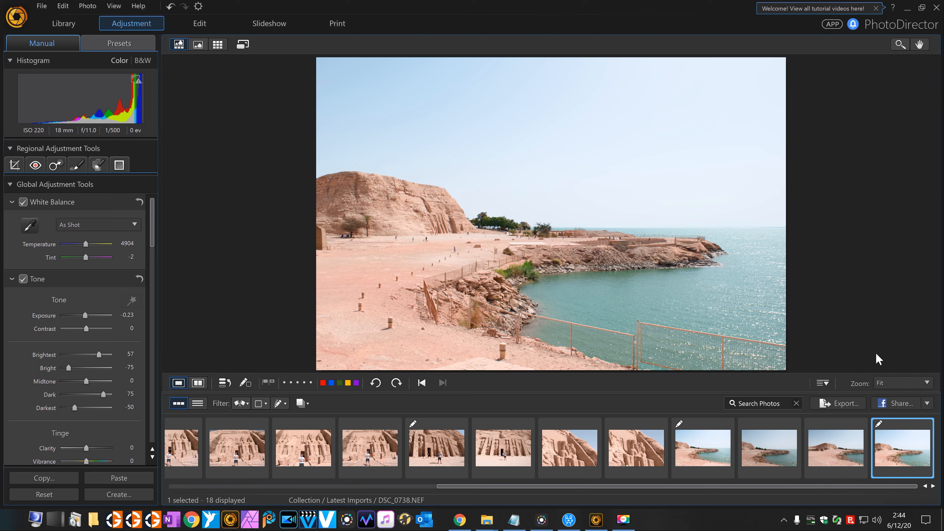
Review the edited statue photos DSC_0615, DSC_0616, DSC_0621 and DSC_0622 one after another, including their histograms
drag(599, 490, 300, 468)
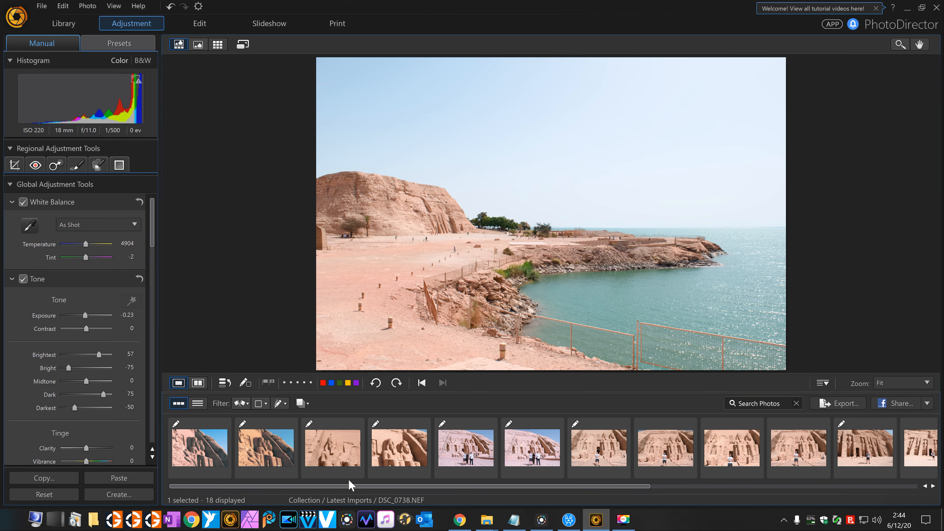
drag(360, 485, 720, 498)
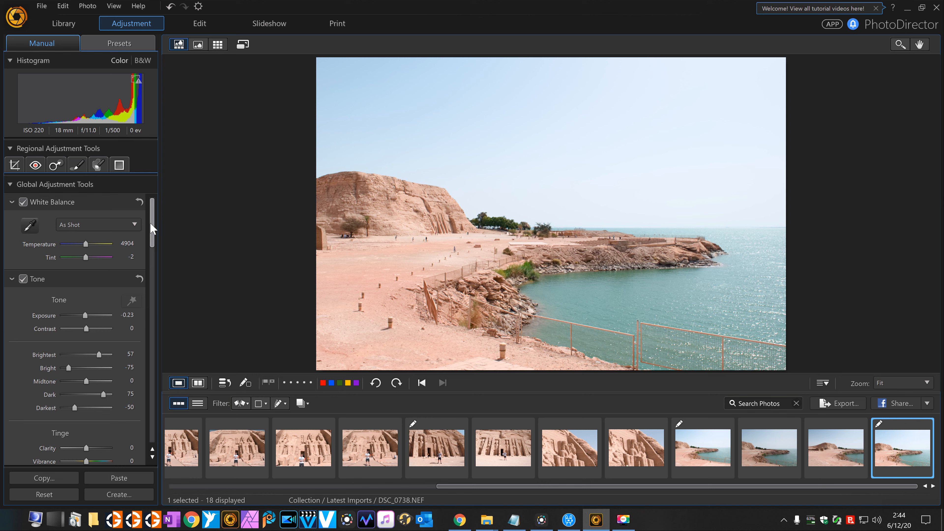
drag(153, 233, 169, 194)
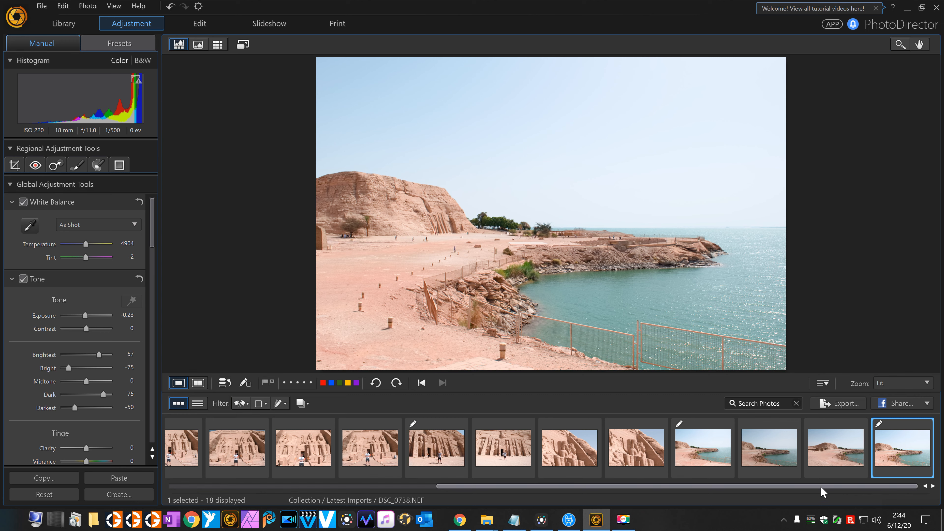
drag(821, 486, 393, 491)
click(208, 451)
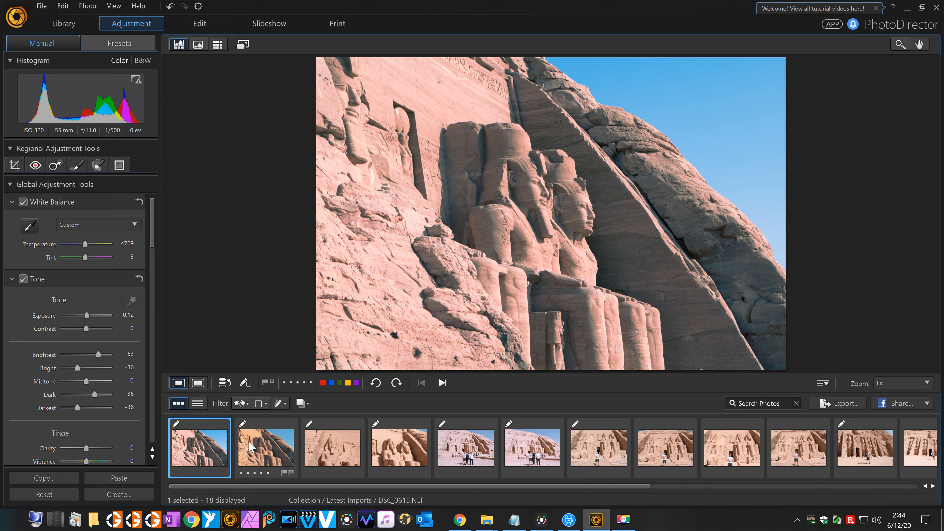
click(274, 450)
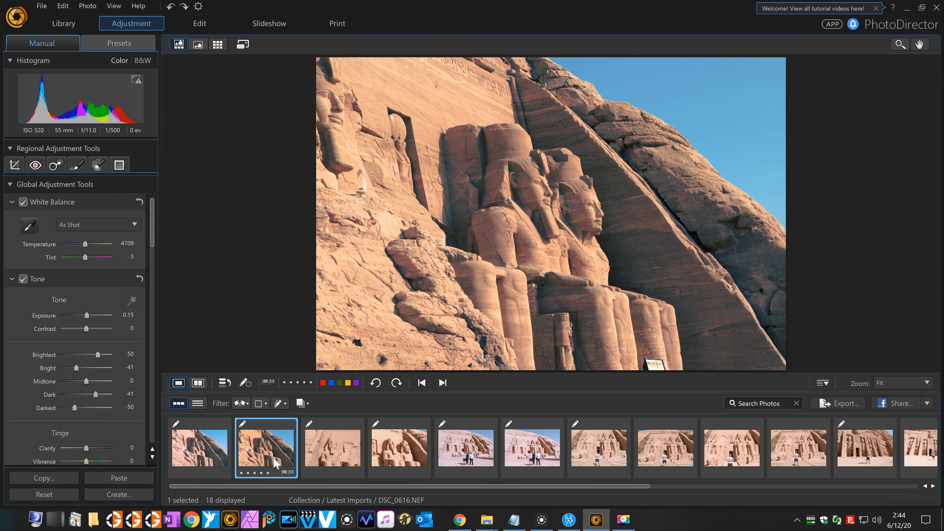
click(333, 462)
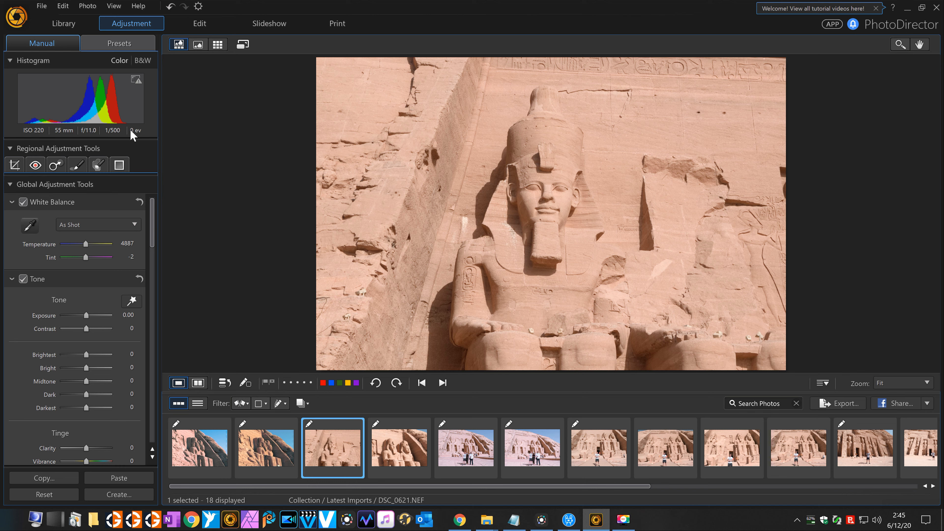
mouse_move(131, 135)
click(406, 460)
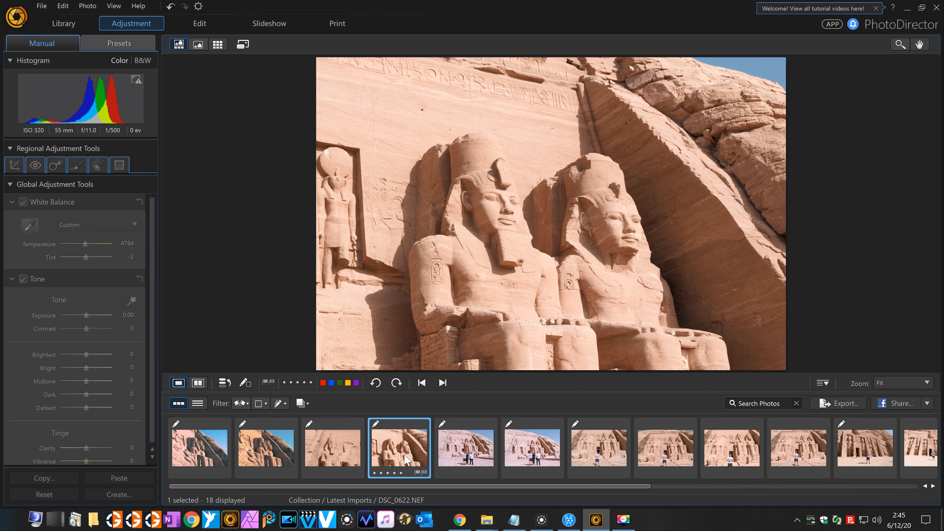